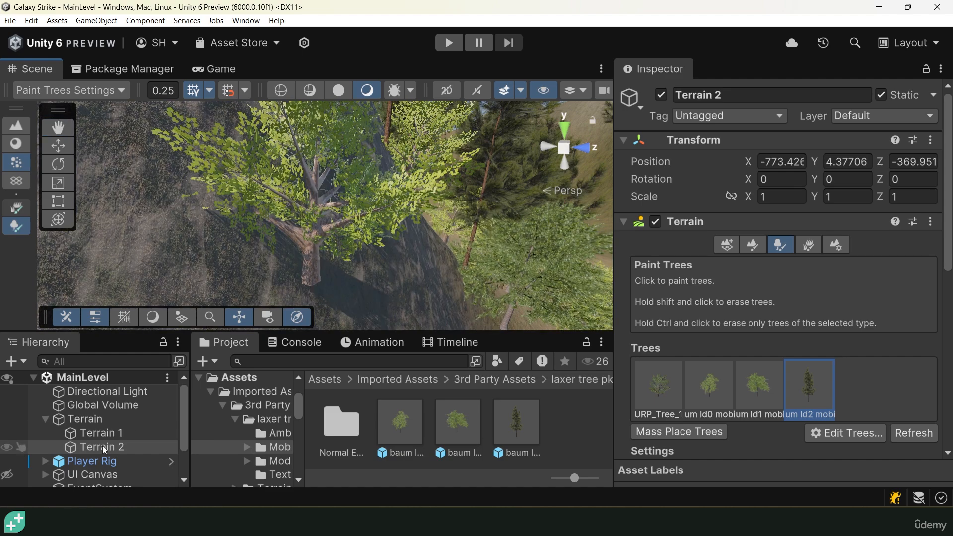
Examine the shadows around the terrain's trees in the scene and from the player's game view
left_click(85, 419)
key("s")
right_click_drag(357, 248, 380, 247)
key("w")
key("s")
key("w")
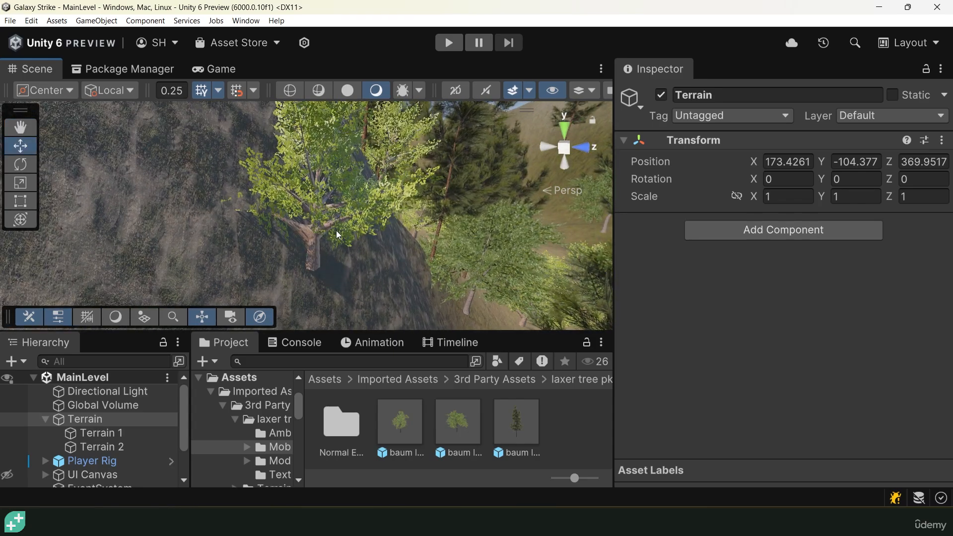
left_click(213, 69)
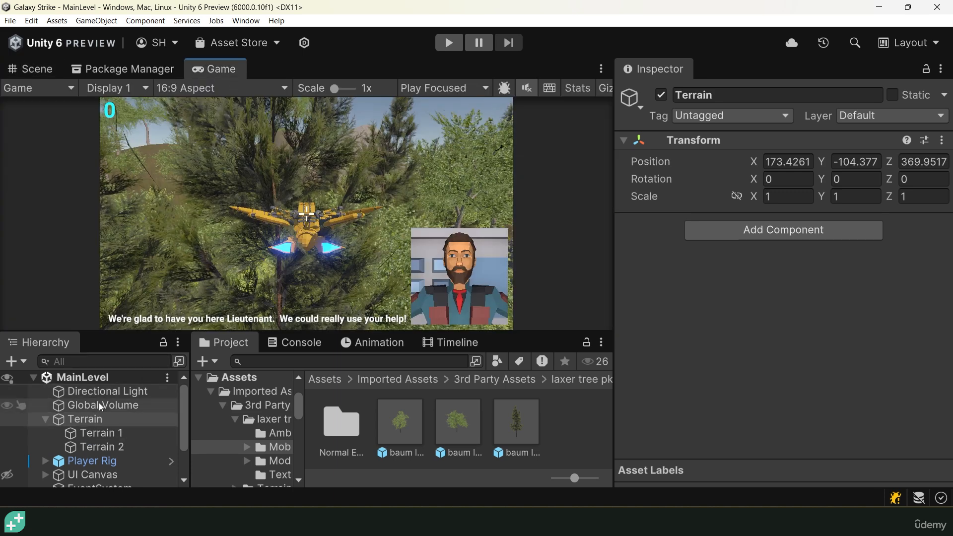
left_click(92, 460)
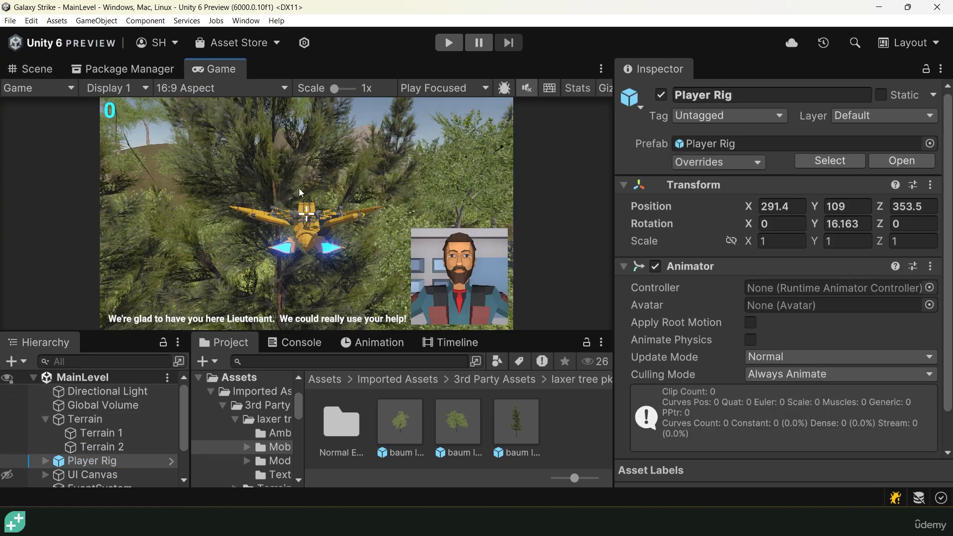
left_click(39, 70)
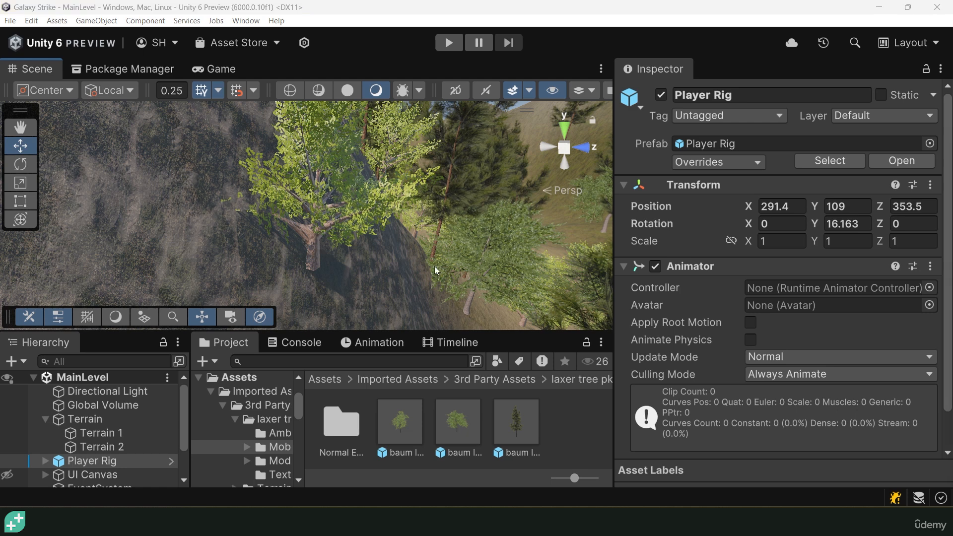
Open the project's Quality settings and locate the PC level's render pipeline asset among the project files
left_click(324, 380)
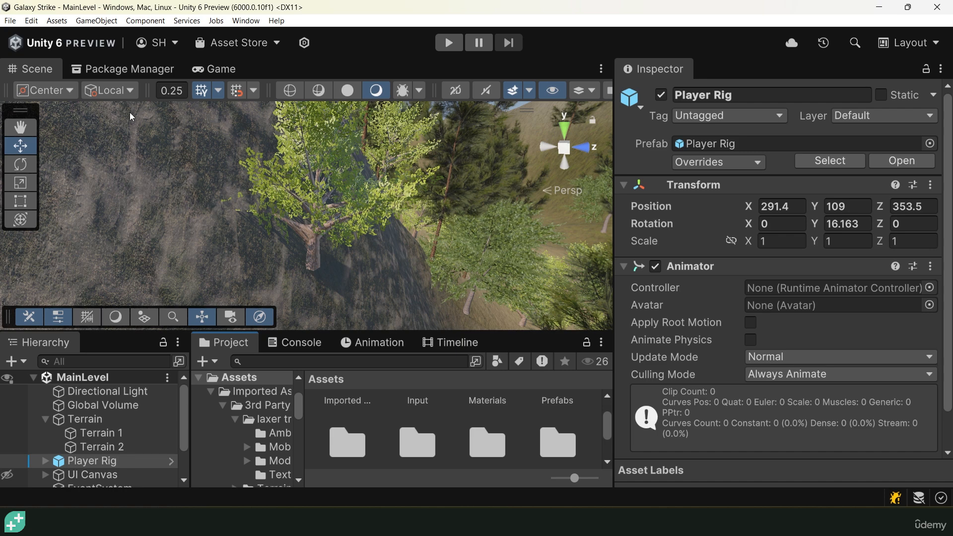
left_click(31, 21)
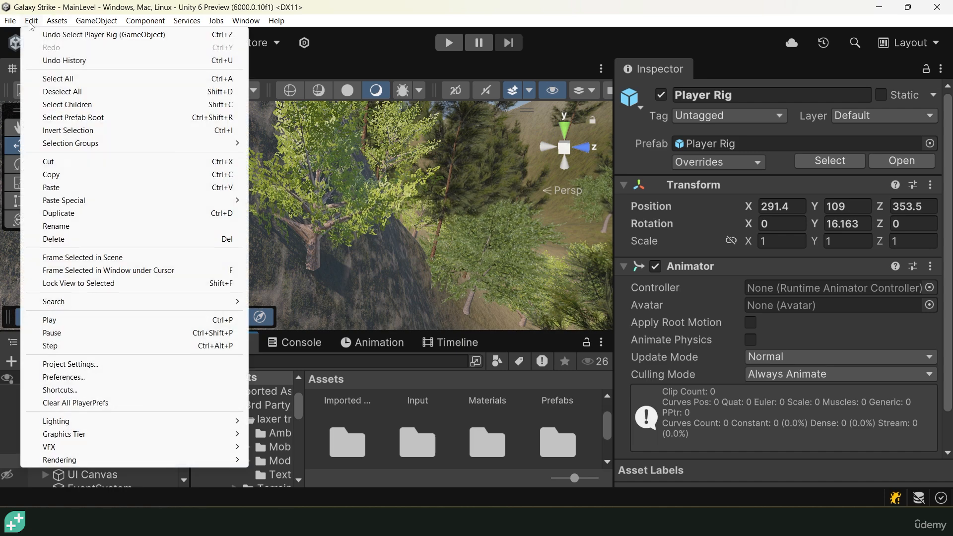
left_click(70, 365)
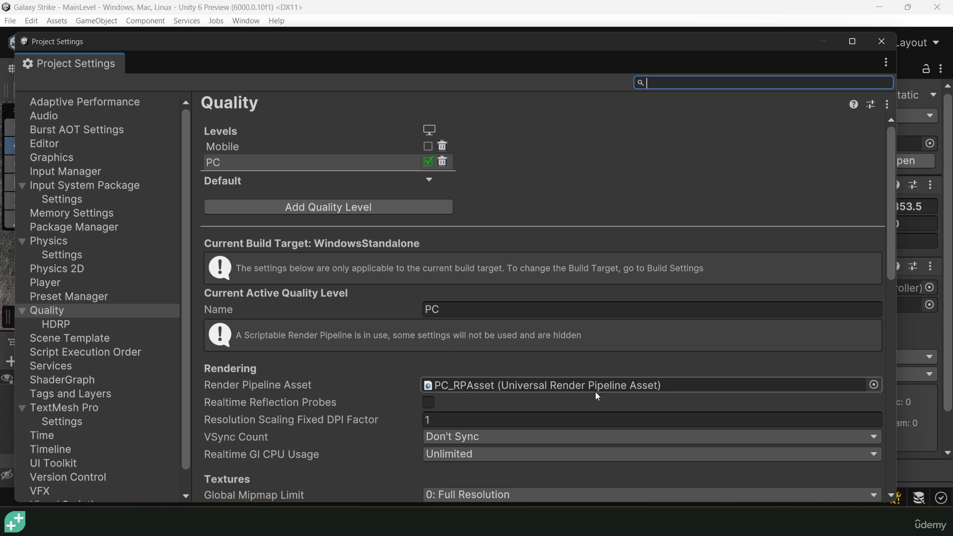
left_click(552, 385)
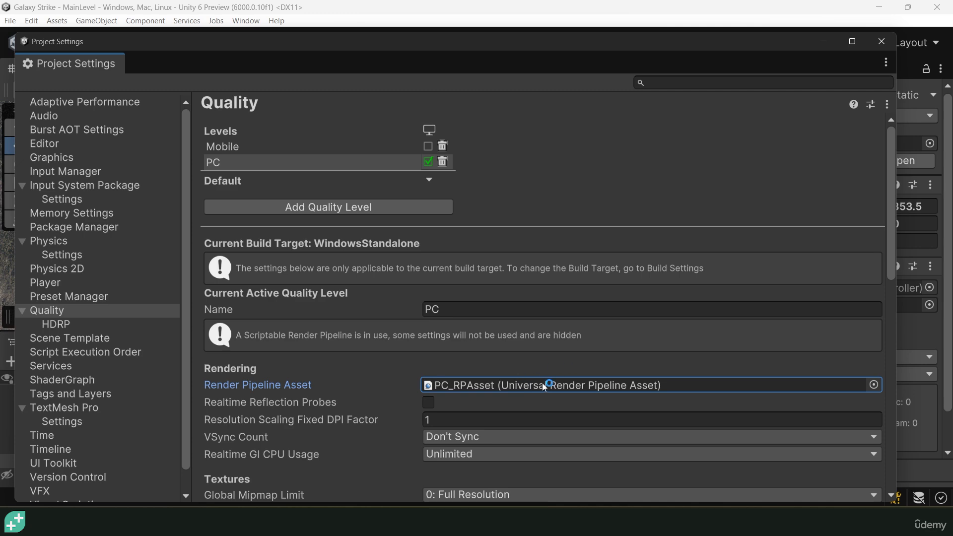
Rearrange the settings window so the project files can be seen, and open PC_RPAsset for editing
left_click_drag(599, 33, 609, 61)
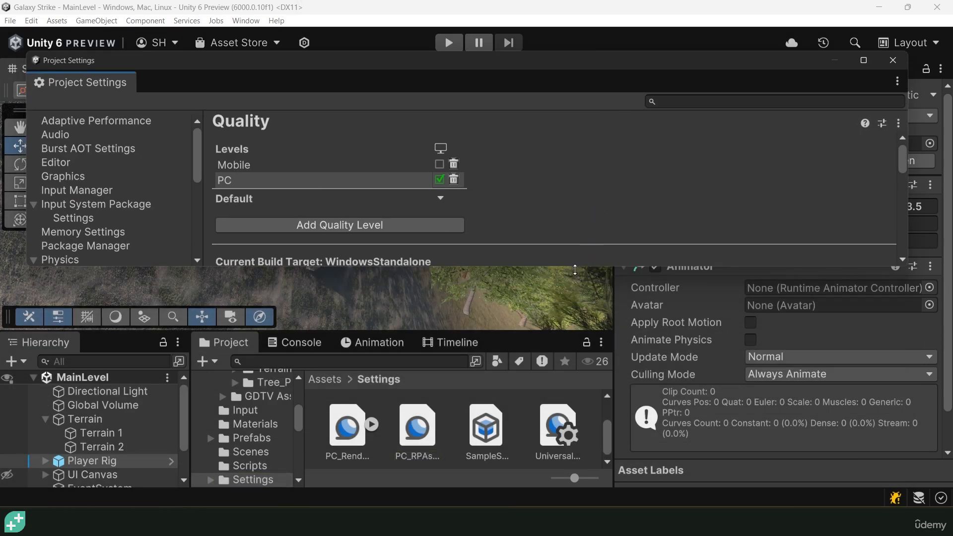
left_click_drag(576, 266, 578, 337)
scroll(598, 228, "down", 3)
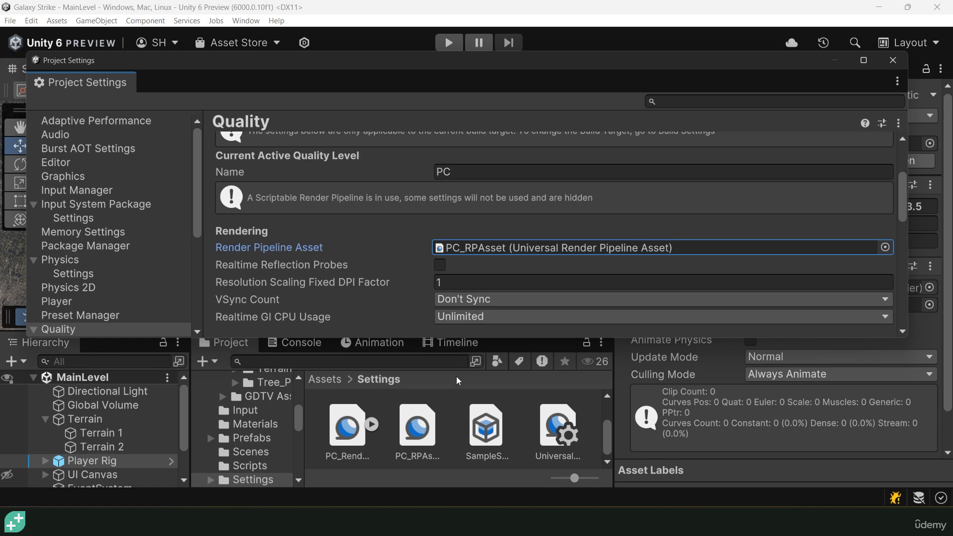
left_click(559, 248)
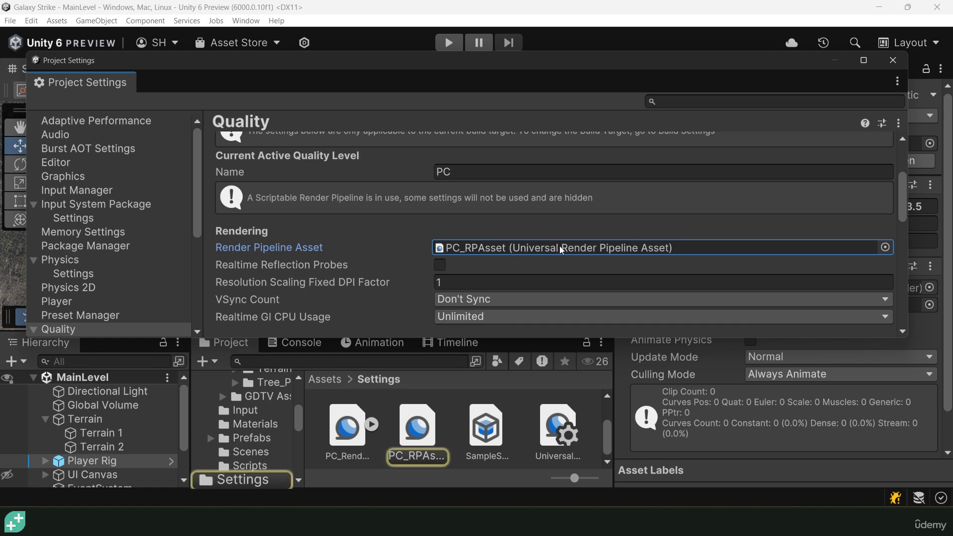
double_click(496, 248)
Set the shadow Max Distance of PC_RPAsset to 700 and check the shadows across the terrain
scroll(723, 189, "down", 15)
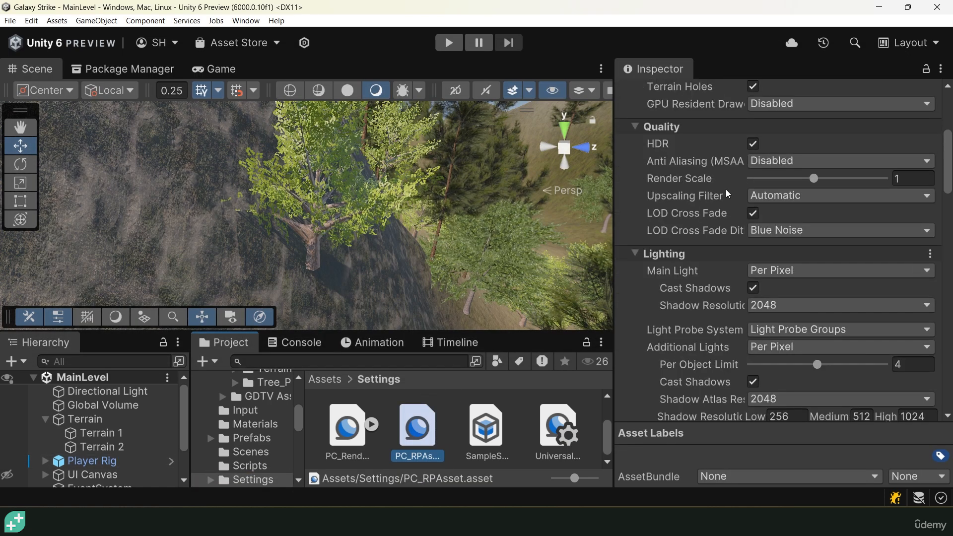
scroll(723, 204, "down", 5)
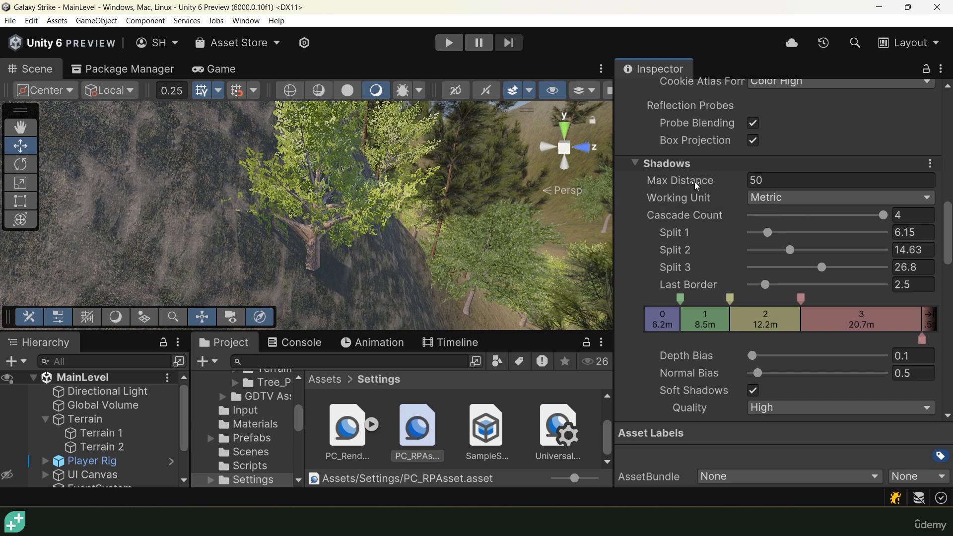
left_click(755, 180)
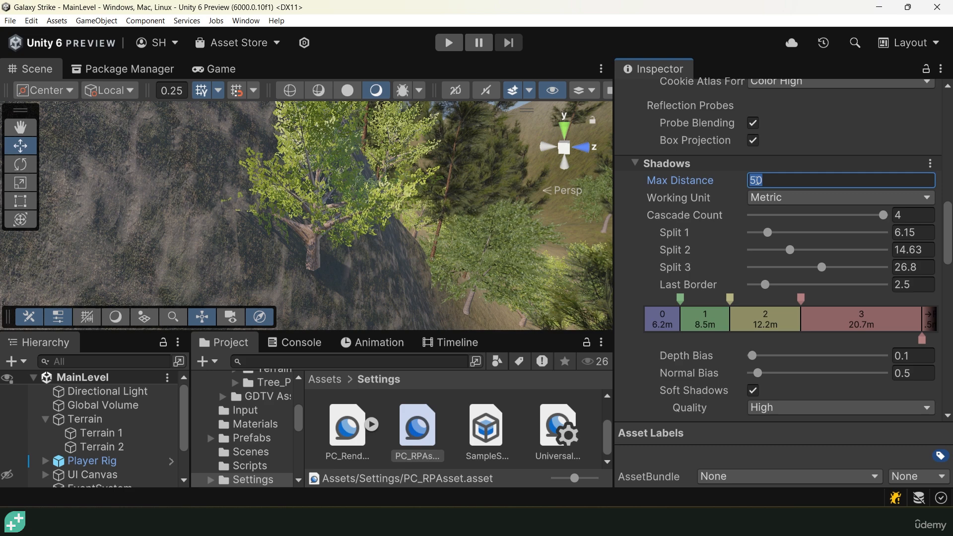
type("700")
scroll(365, 248, "down", 5)
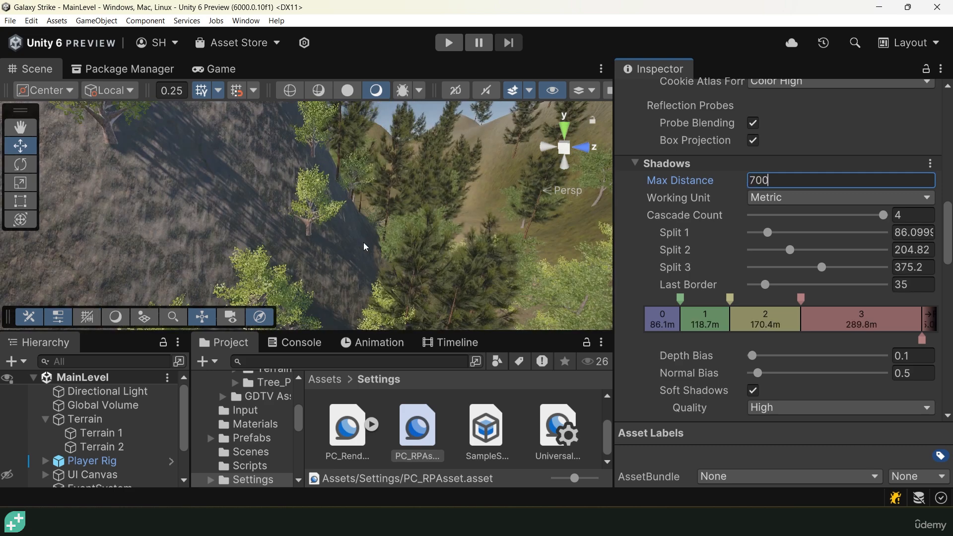
scroll(406, 213, "down", 5)
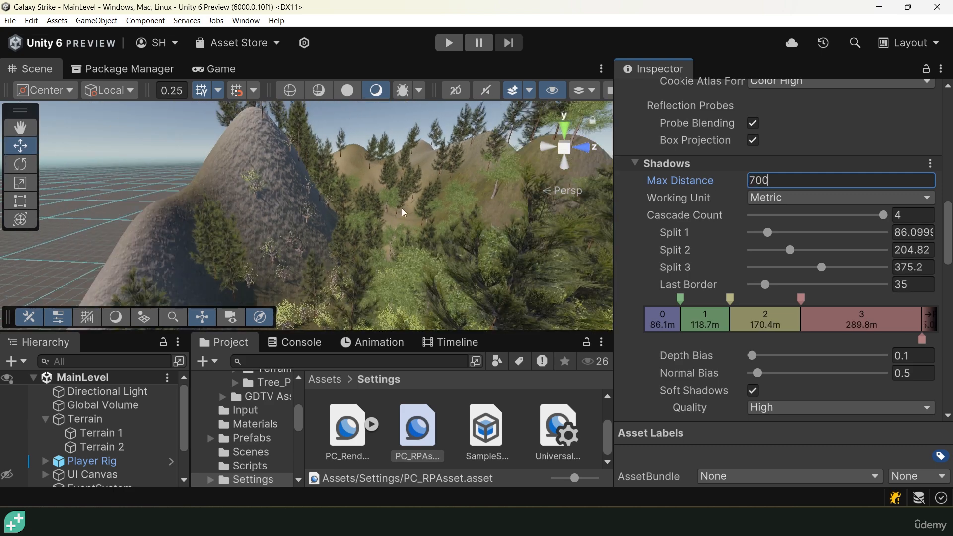
left_click_drag(380, 209, 373, 240, "alt")
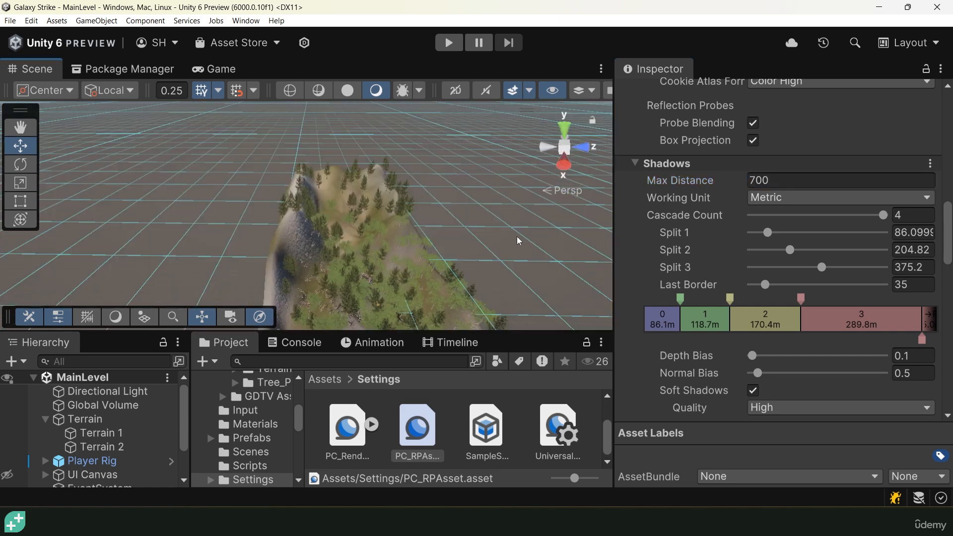
left_click_drag(400, 271, 337, 250, "alt")
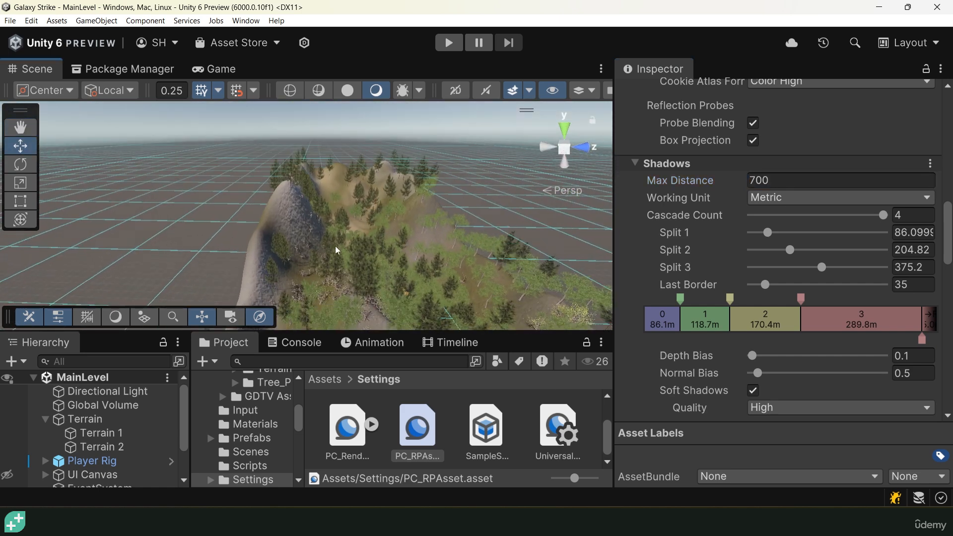
scroll(349, 227, "up", 5)
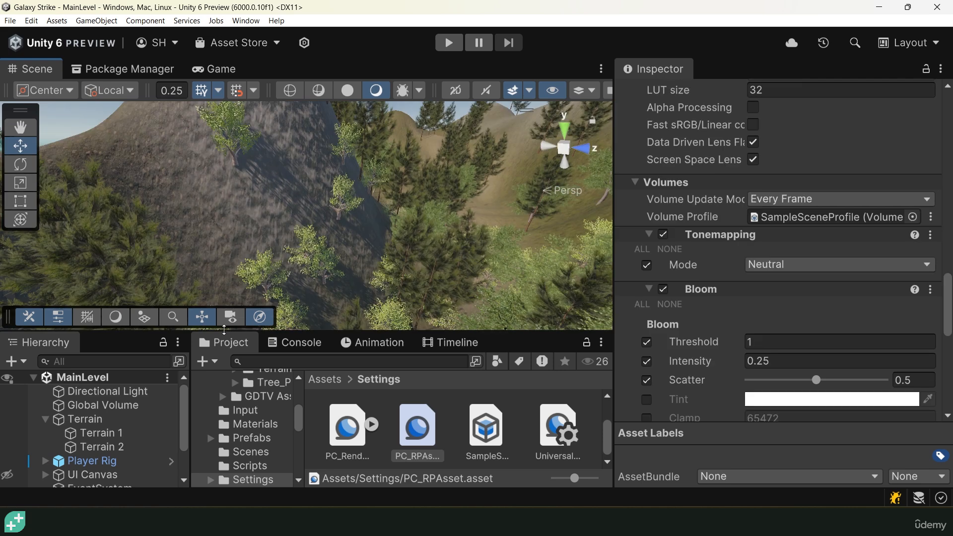
Lower the Directional Light's realtime shadow strength to about 0.711
left_click(109, 391)
left_click(101, 421)
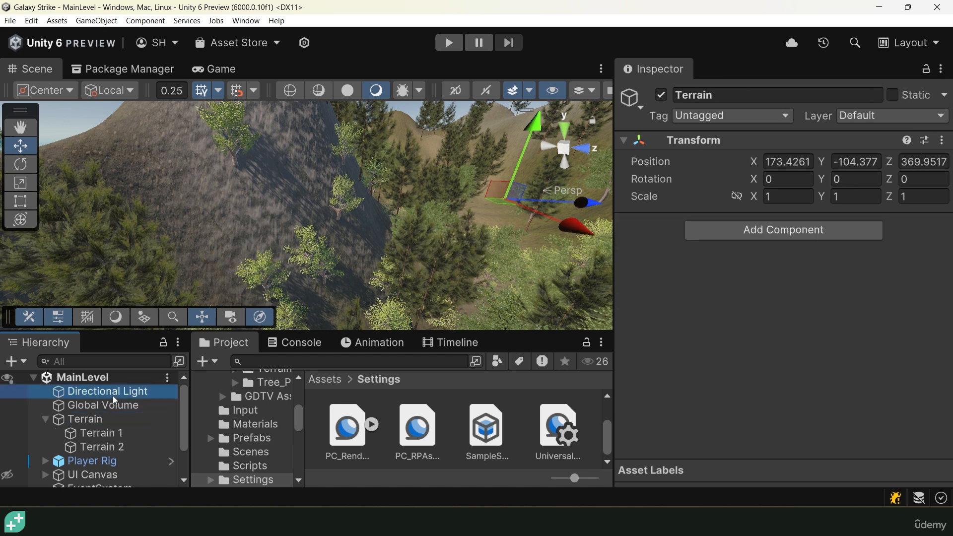
left_click(114, 392)
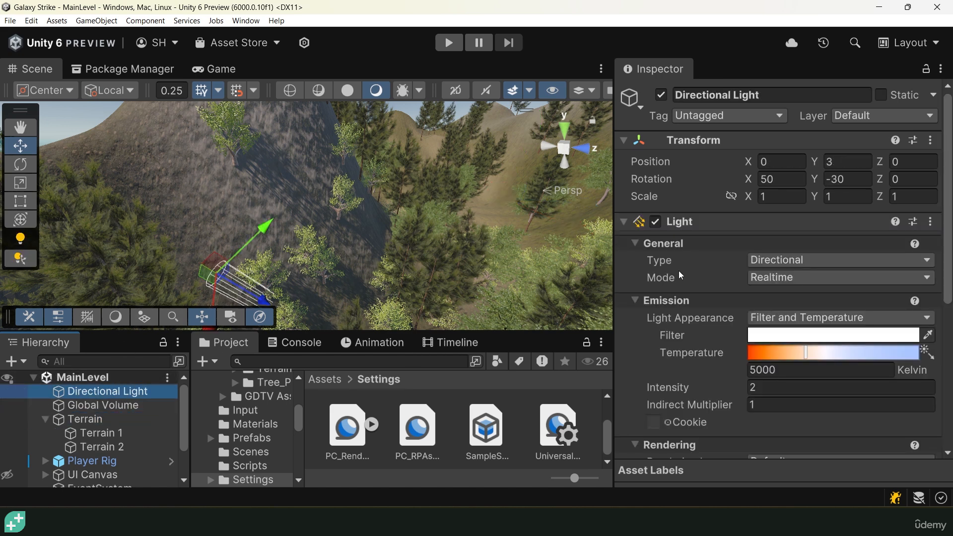
scroll(679, 273, "down", 10)
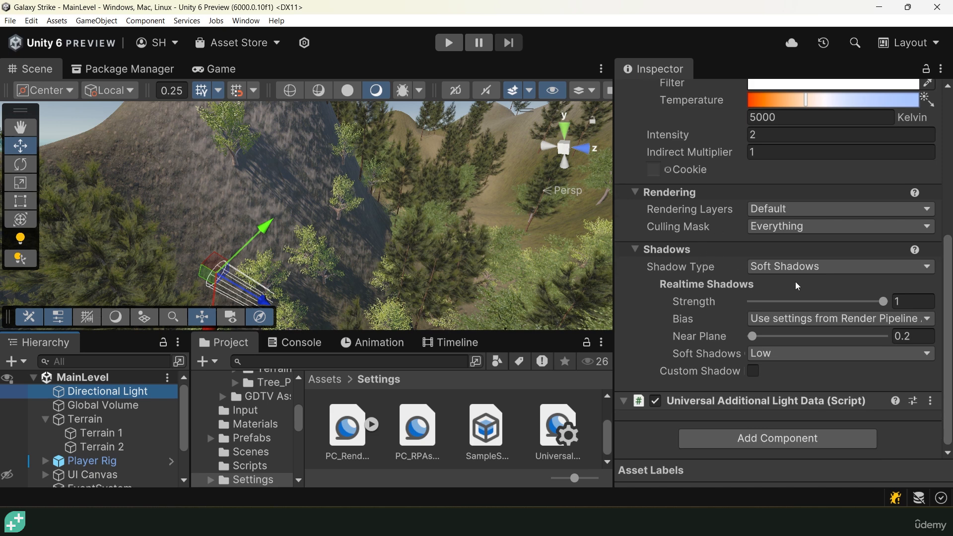
left_click_drag(883, 301, 752, 285)
left_click_drag(882, 305, 845, 306)
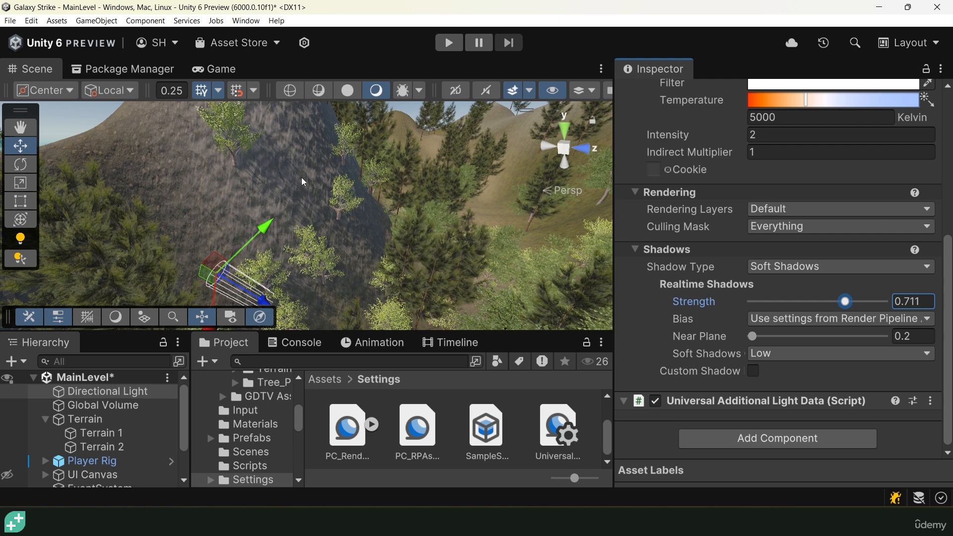
Duplicate the Directional Light and rename the copy as Fill Light
left_click(120, 392)
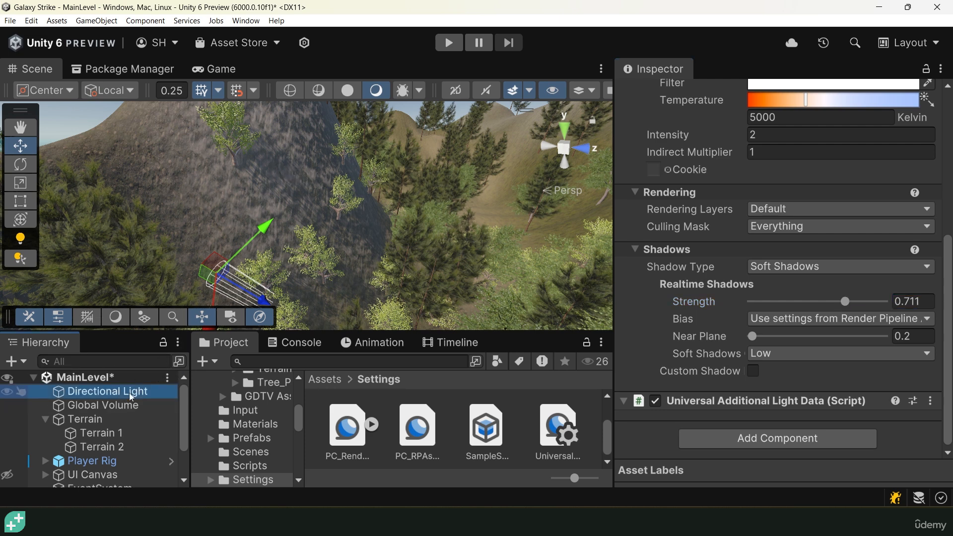
key("ctrl+d")
scroll(232, 212, "down", 2)
key("F2")
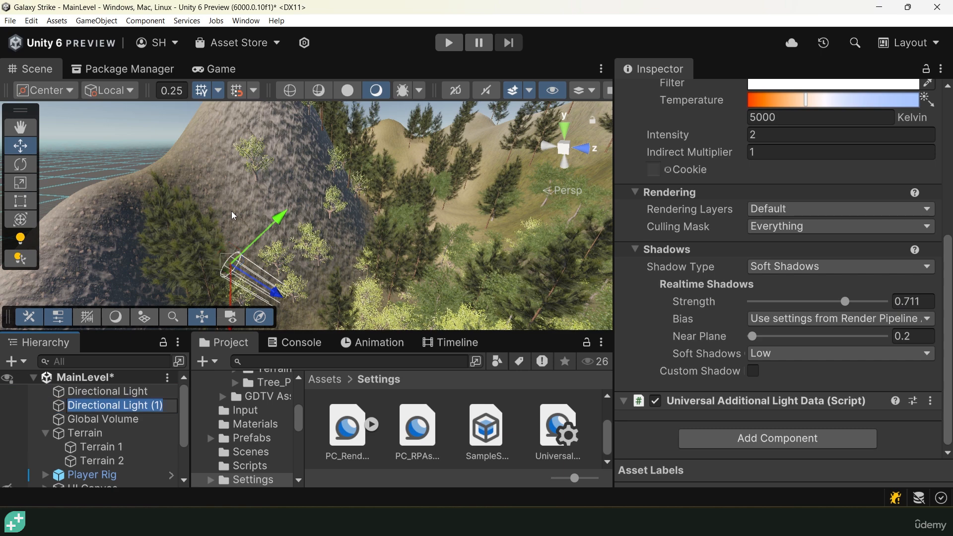
type("Fill Light")
key("Return")
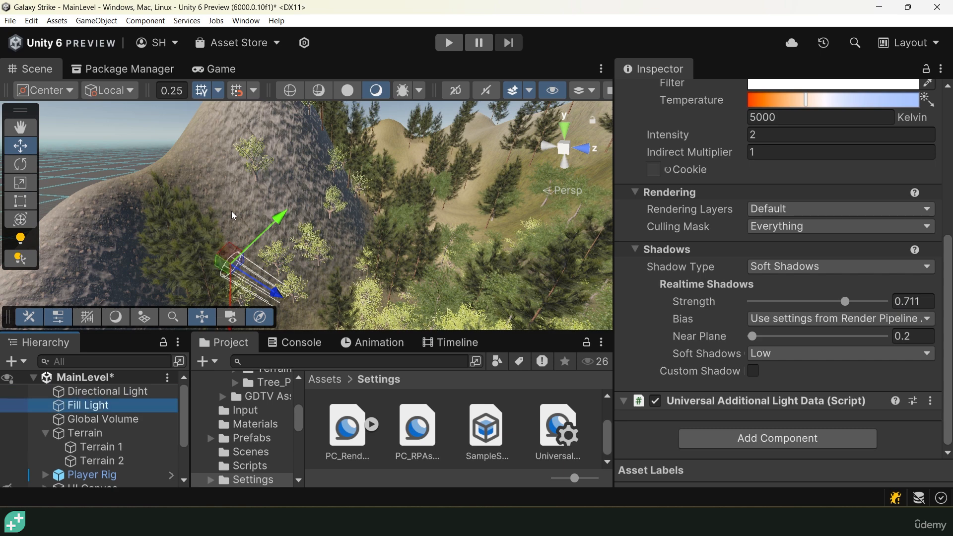
Move the Fill Light to about (-15, 28, 25) and rotate it to about (30.42, 9.919, 22.959)
left_click_drag(232, 210, 326, 185, "alt")
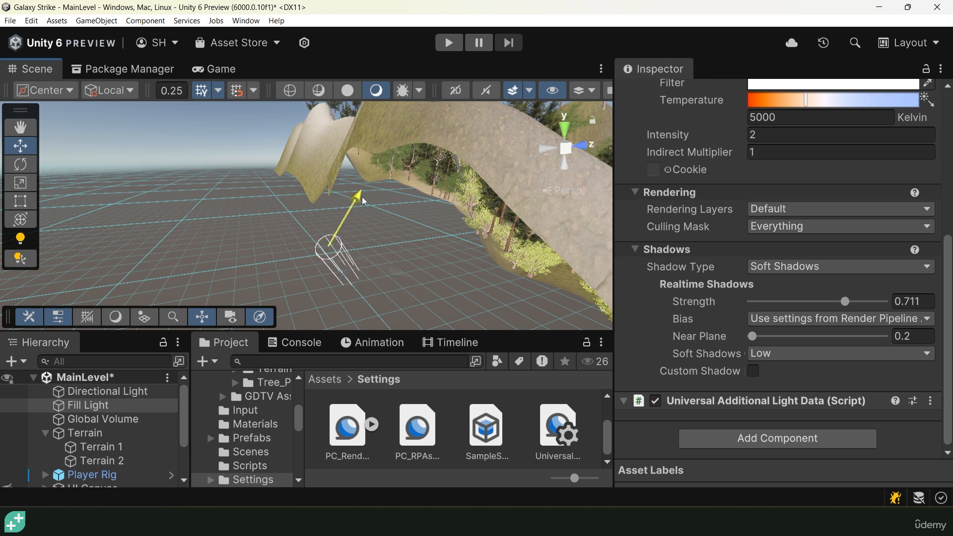
key("e")
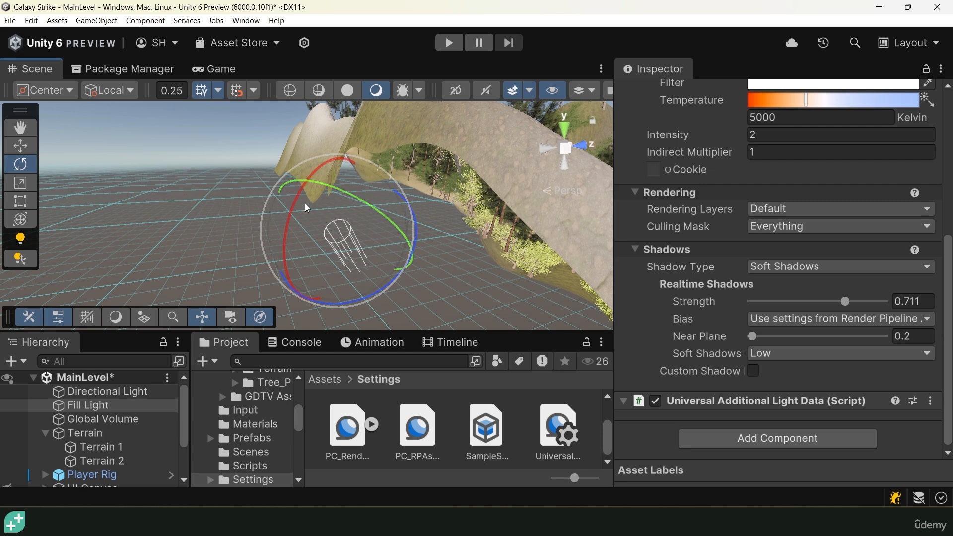
left_click_drag(305, 203, 248, 195)
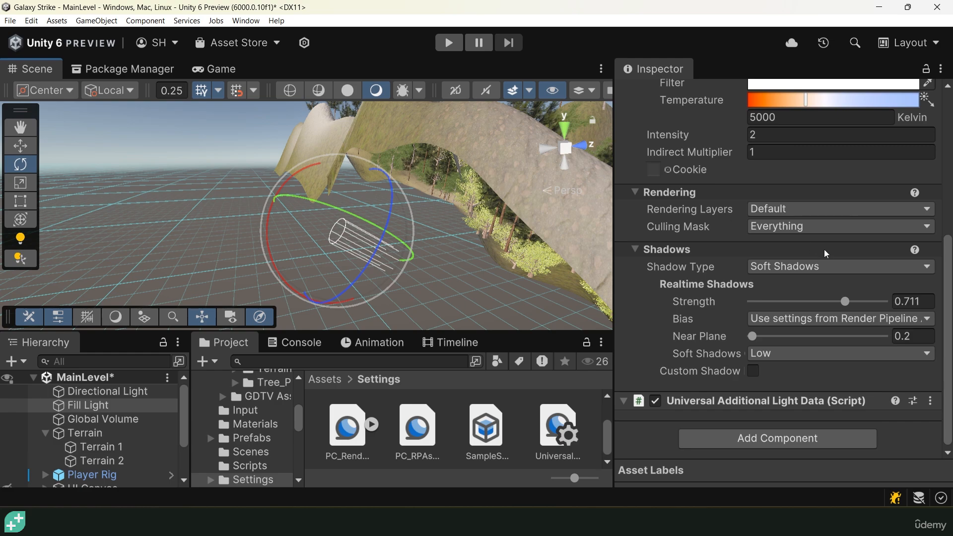
scroll(824, 250, "up", 8)
mouse_move(385, 212)
right_mouse_down()
mouse_move(422, 217)
mouse_move(371, 200)
right_mouse_up()
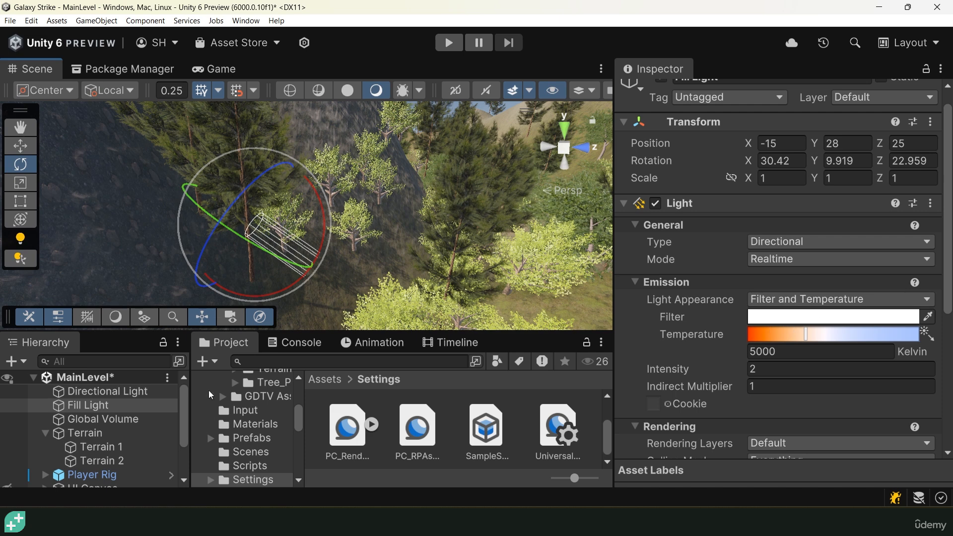
Warm the Directional Light with a colour temperature of about 3367 Kelvin and a pale orange filter, E3C9A6
left_click(116, 392)
key("f")
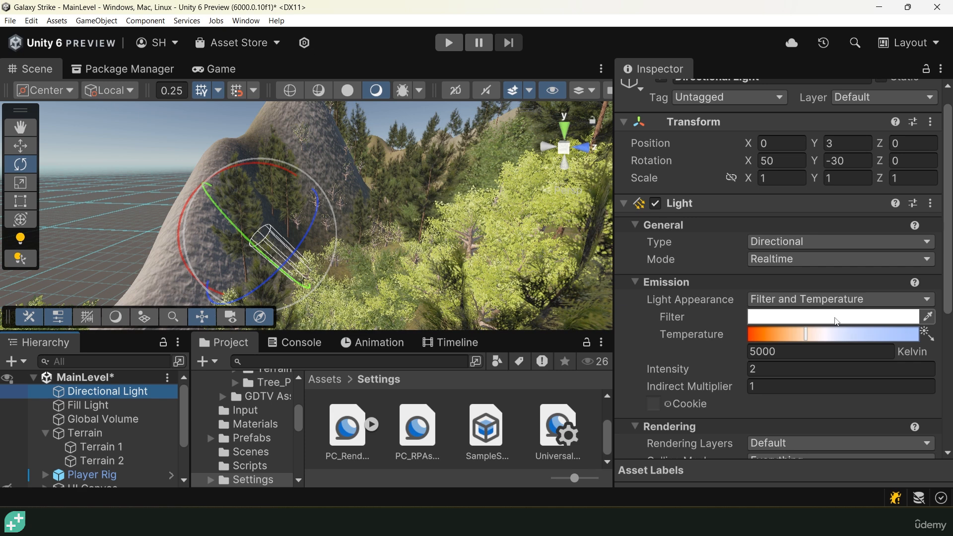
left_click_drag(805, 335, 783, 336)
left_click(807, 318)
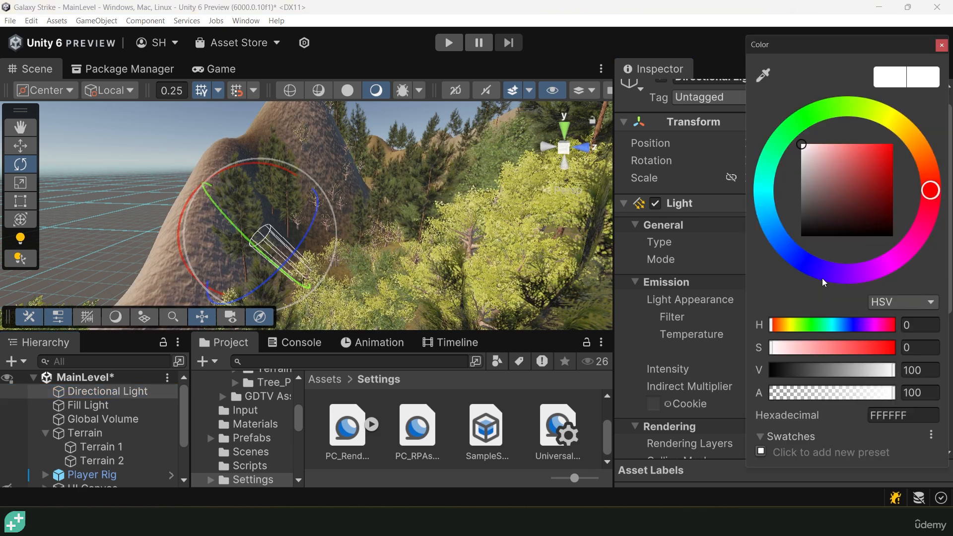
left_click(916, 143)
mouse_move(845, 148)
left_mouse_down()
mouse_move(826, 163)
mouse_move(827, 156)
left_mouse_up()
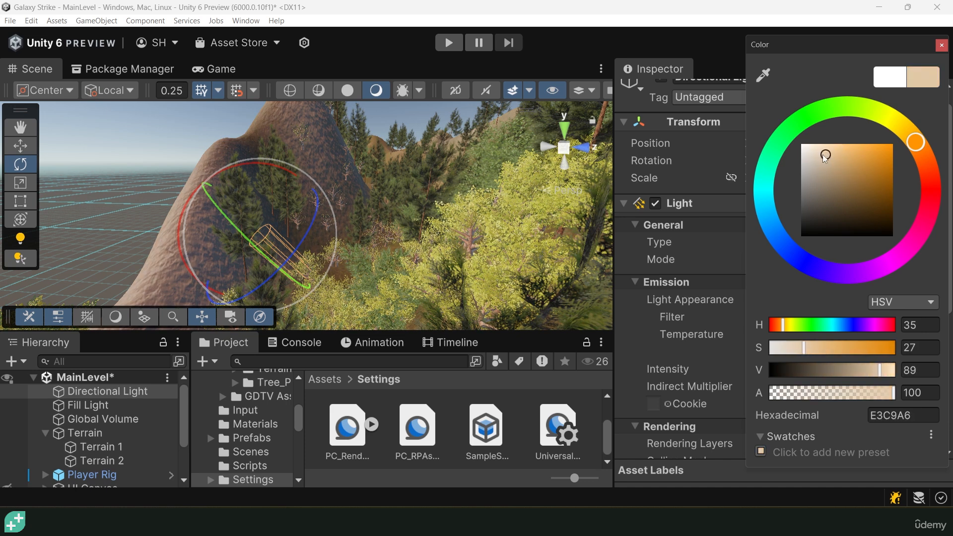
left_click(942, 46)
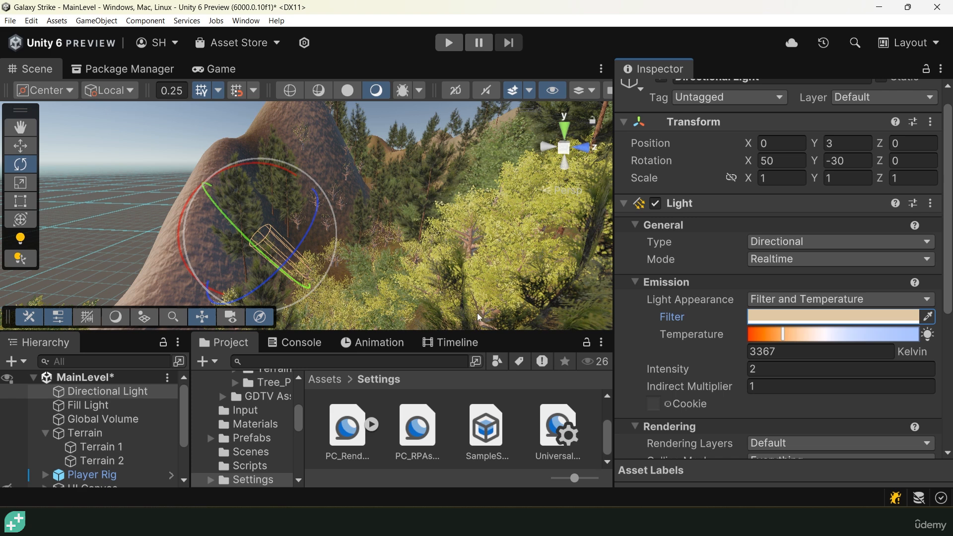
Cool the Fill Light with a colour temperature of about 11526 Kelvin and a light blue filter
left_click(130, 404)
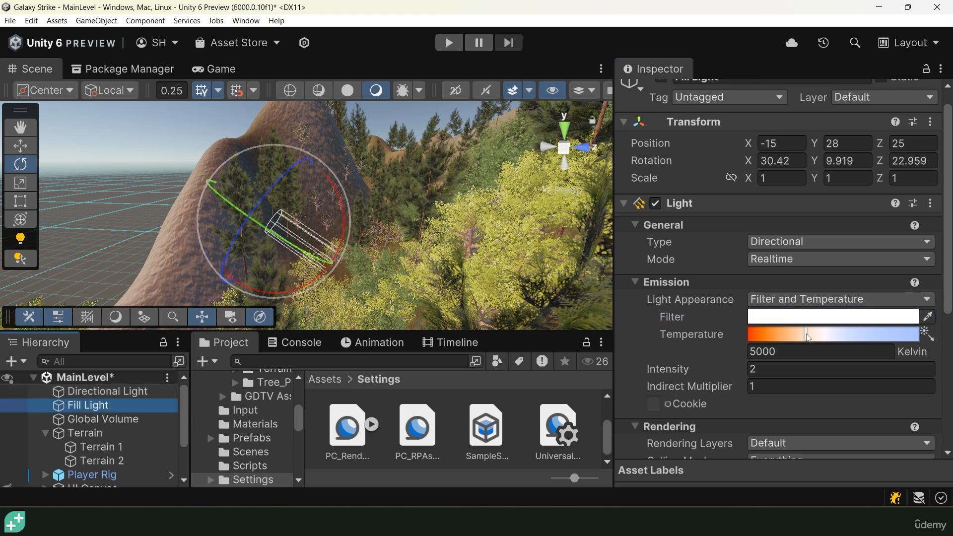
left_click_drag(804, 333, 893, 330)
left_click(844, 317)
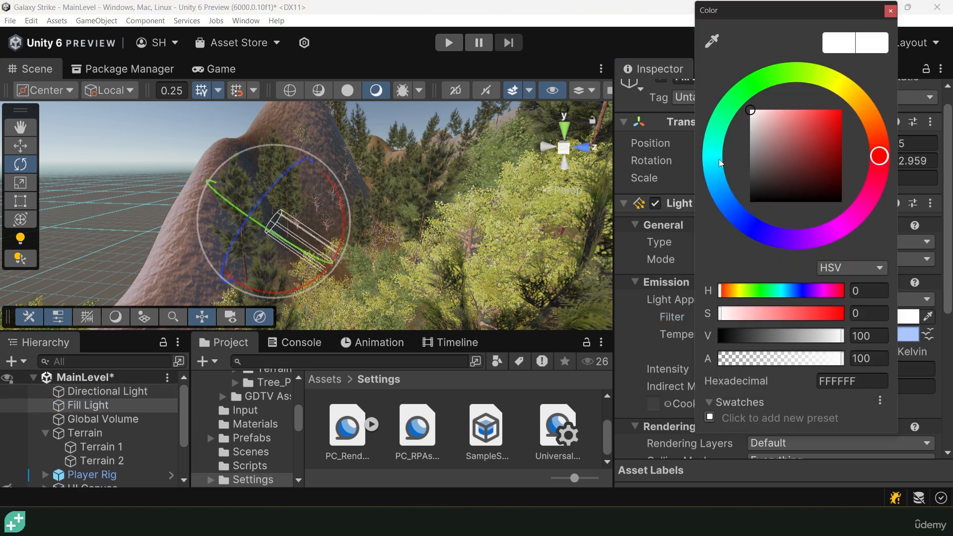
left_click_drag(720, 163, 720, 190)
left_click_drag(779, 113, 800, 118)
left_click(890, 10)
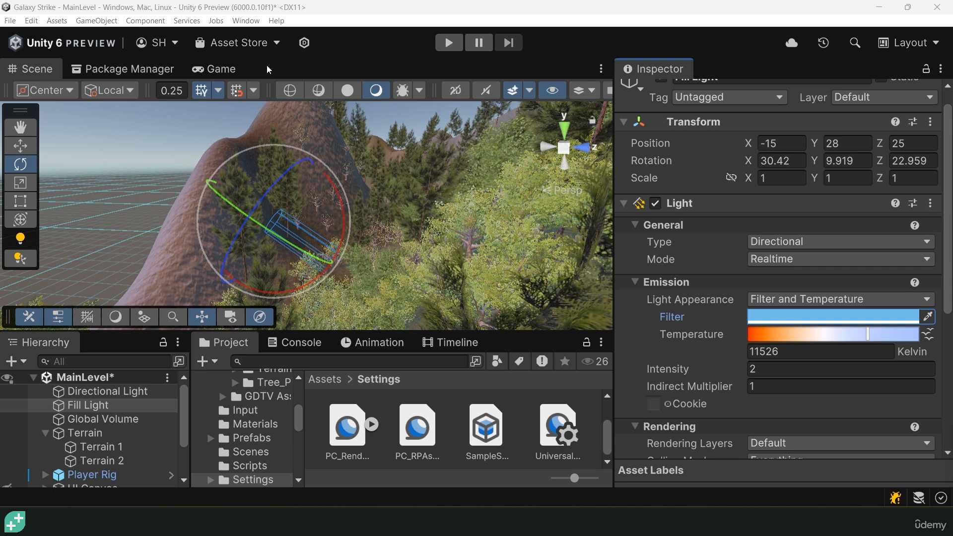
Open the Lighting window, dock it beside the Inspector and show its Environment settings
left_click(257, 22)
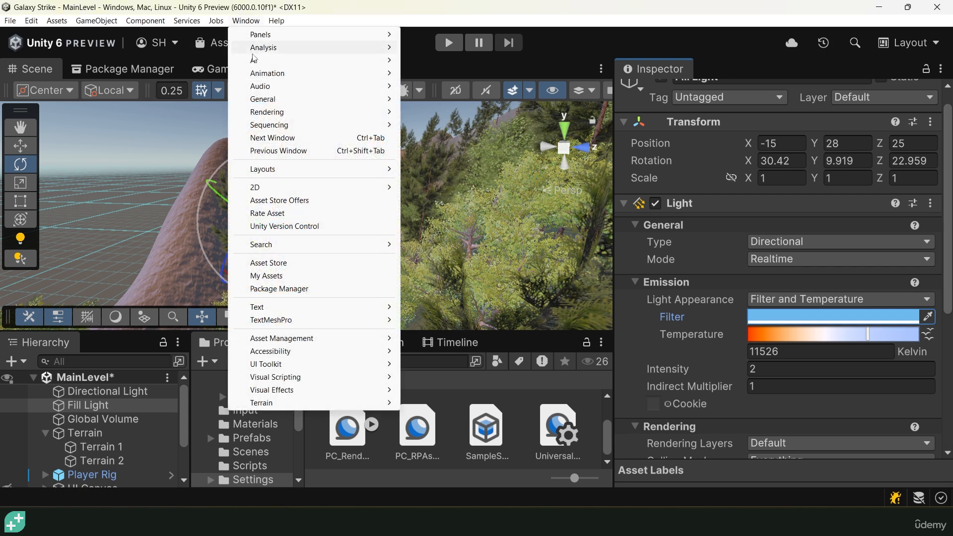
mouse_move(277, 115)
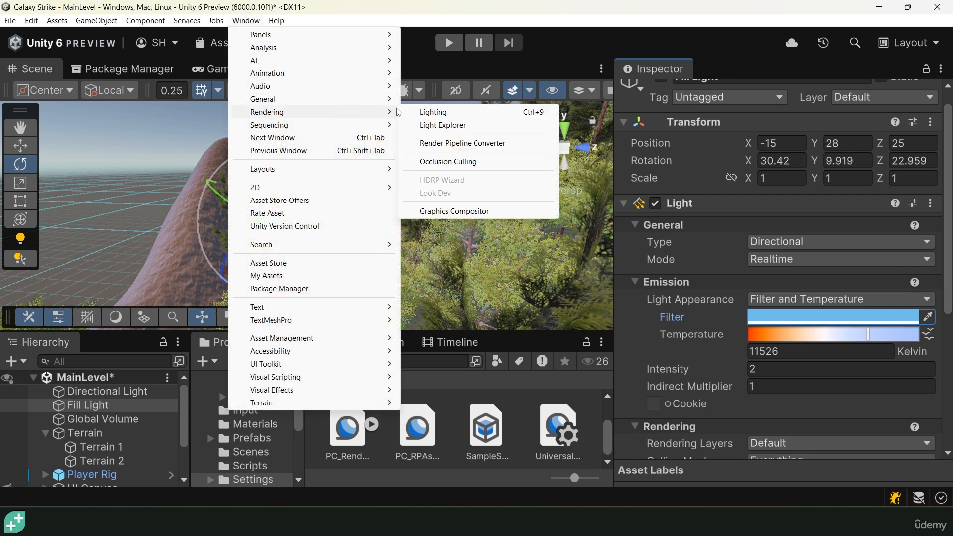
left_click(443, 113)
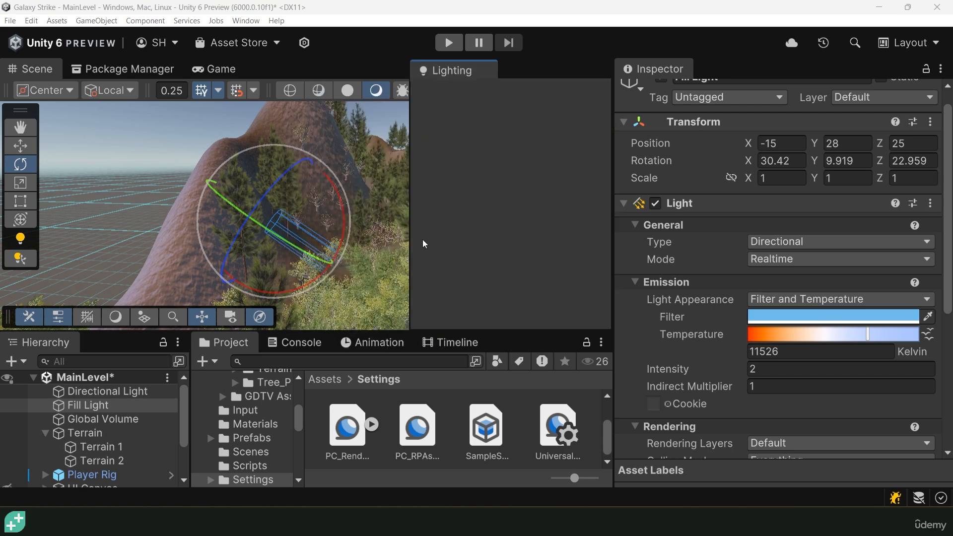
left_click_drag(449, 71, 728, 67)
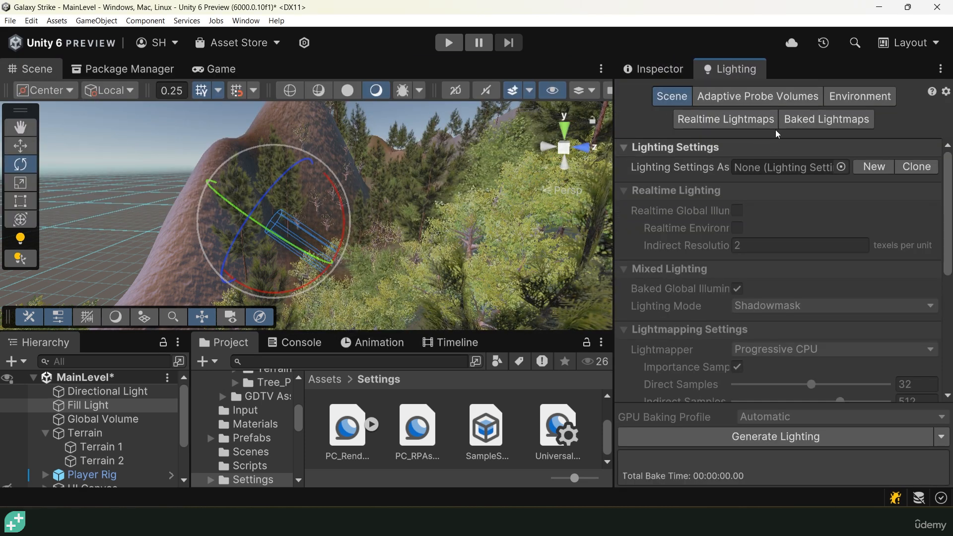
left_click(858, 96)
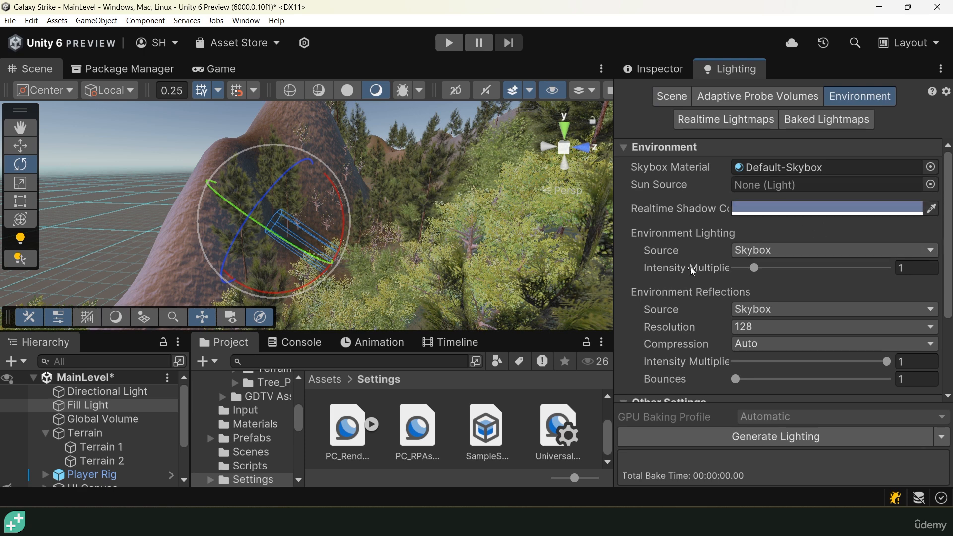
Enable Fog in the environment's Other Settings and turn on fog display in the Scene view
scroll(772, 216, "down", 2)
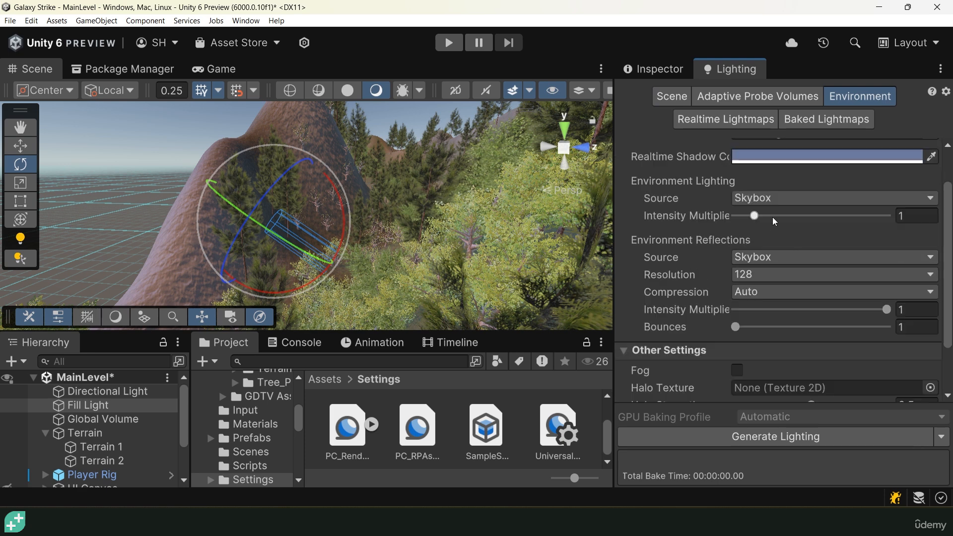
scroll(781, 212, "up", 2)
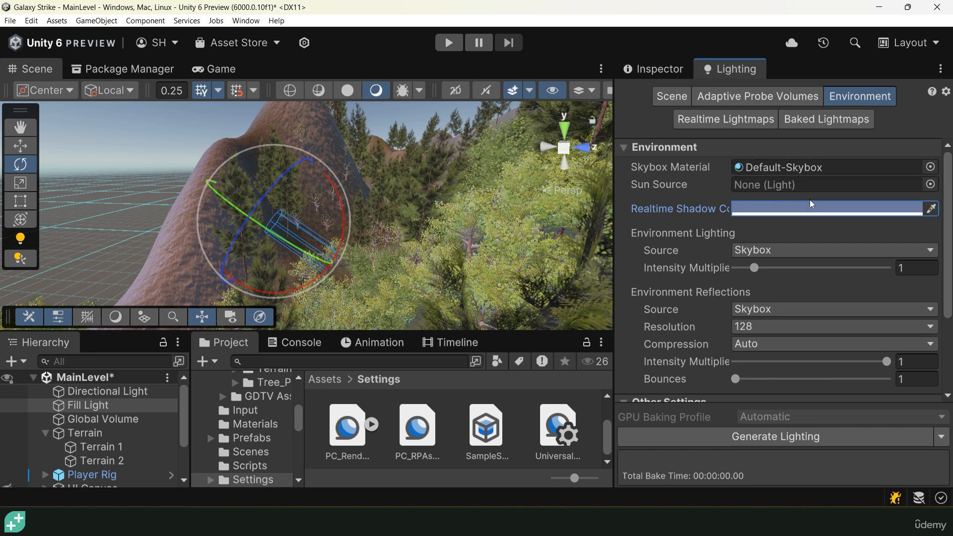
scroll(790, 245, "down", 2)
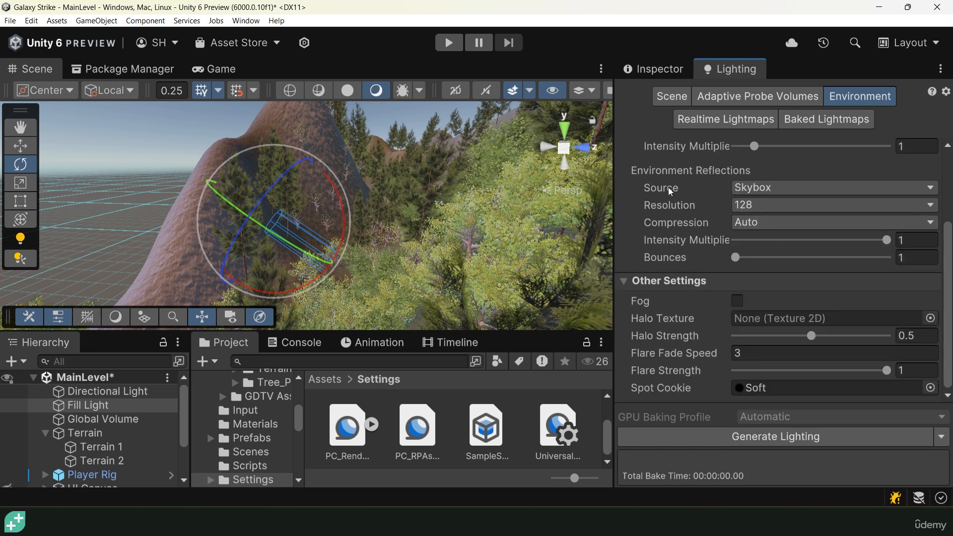
left_click(736, 301)
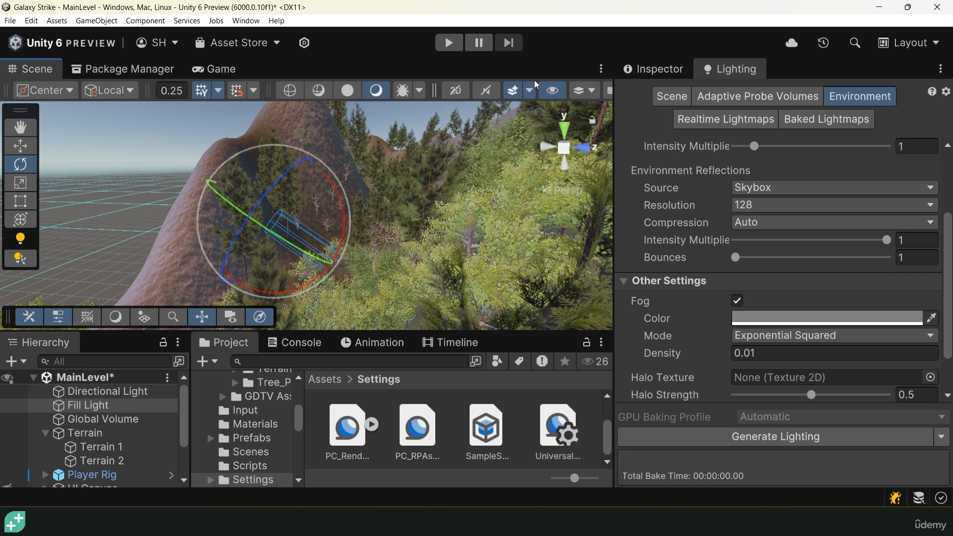
left_click(526, 91)
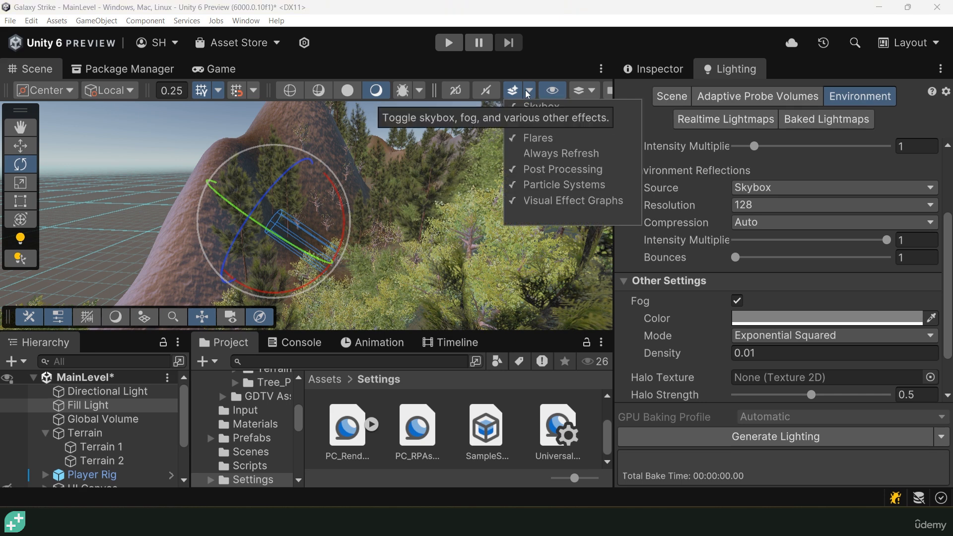
left_click(543, 123)
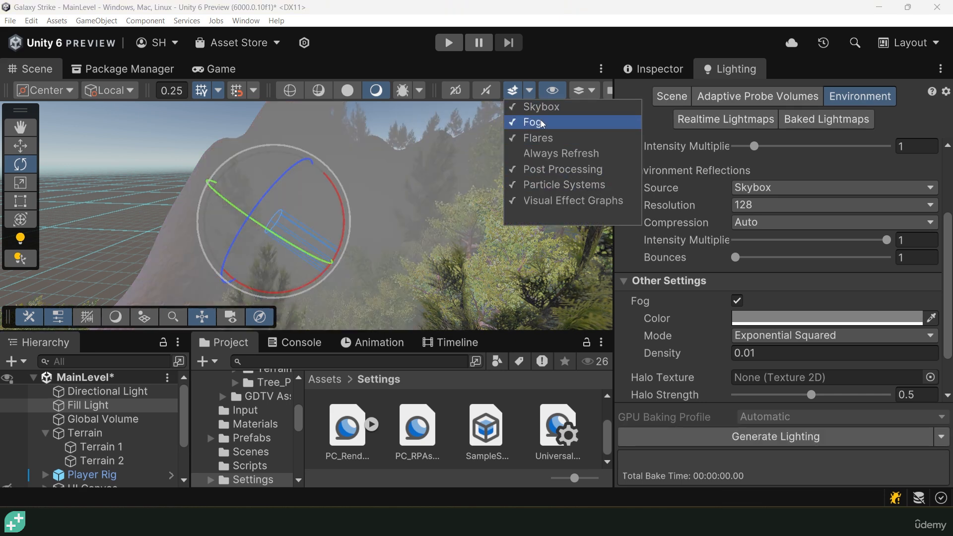
Dock the Game view beside the Scene view with more width, and hide fog in the Scene view only
left_click_drag(224, 70, 518, 181)
left_click_drag(614, 204, 744, 204)
left_click(530, 90)
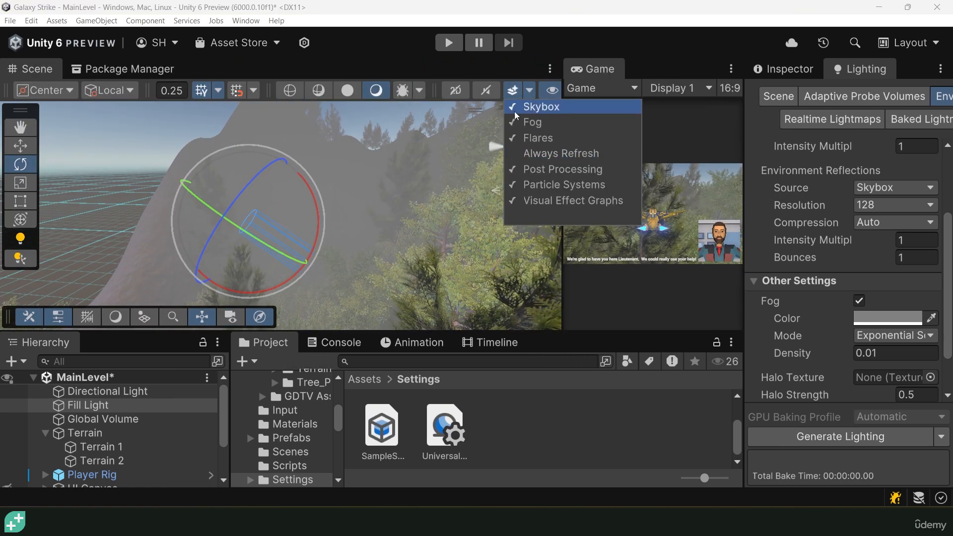
left_click(554, 121)
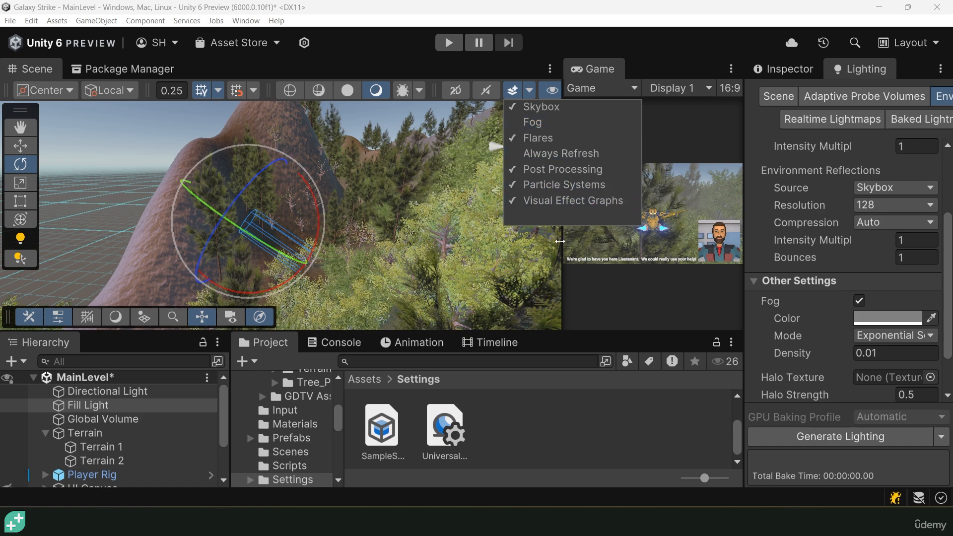
left_click_drag(563, 230, 360, 230)
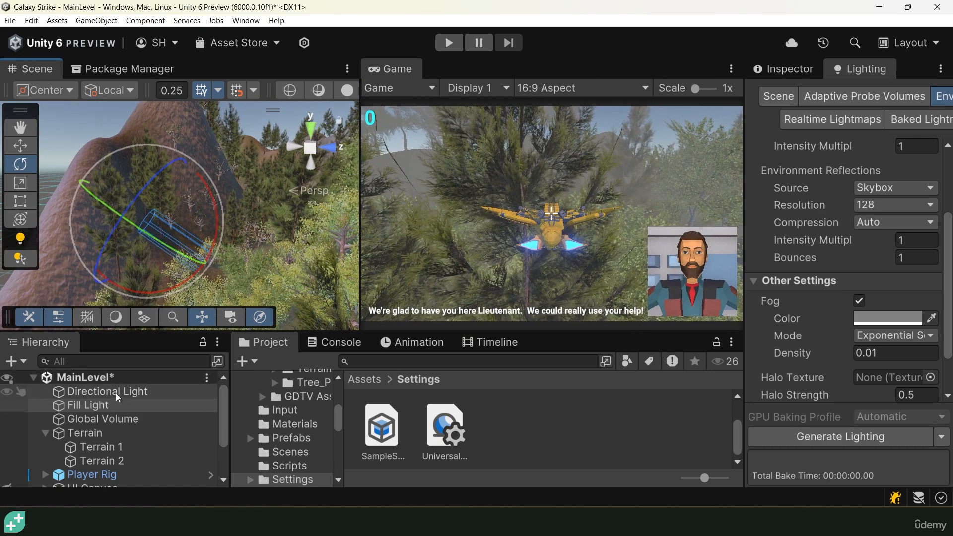
Frame the Player Rig in the Scene view and reposition it higher, so its camera looks over the trees toward the mountains
scroll(139, 408, "down", 3)
left_click(95, 423)
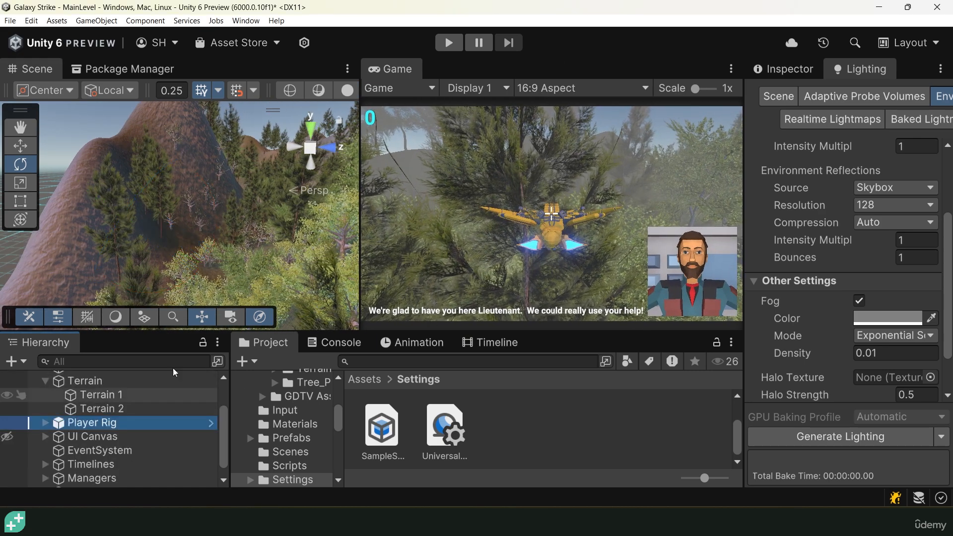
key("f")
left_click_drag(202, 186, 303, 233, "alt")
key("w")
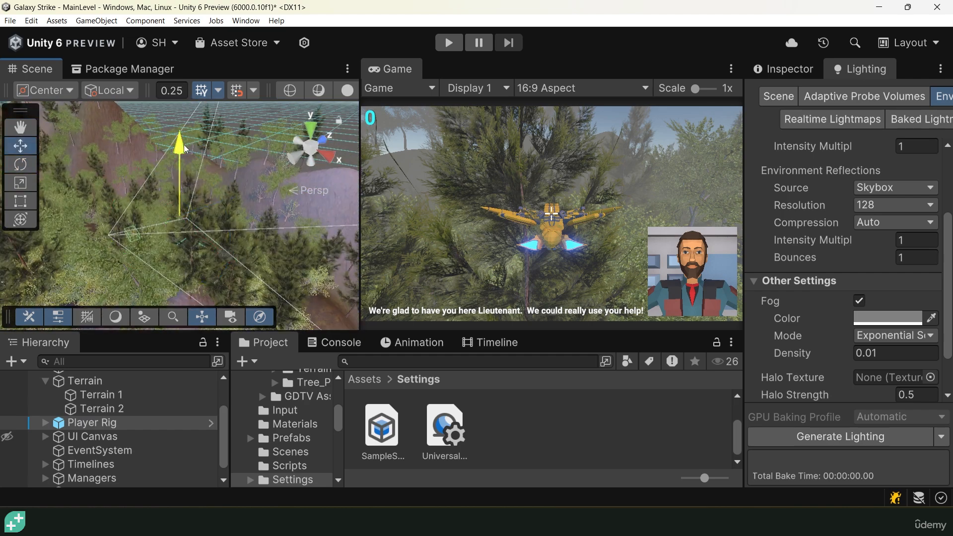
key("e")
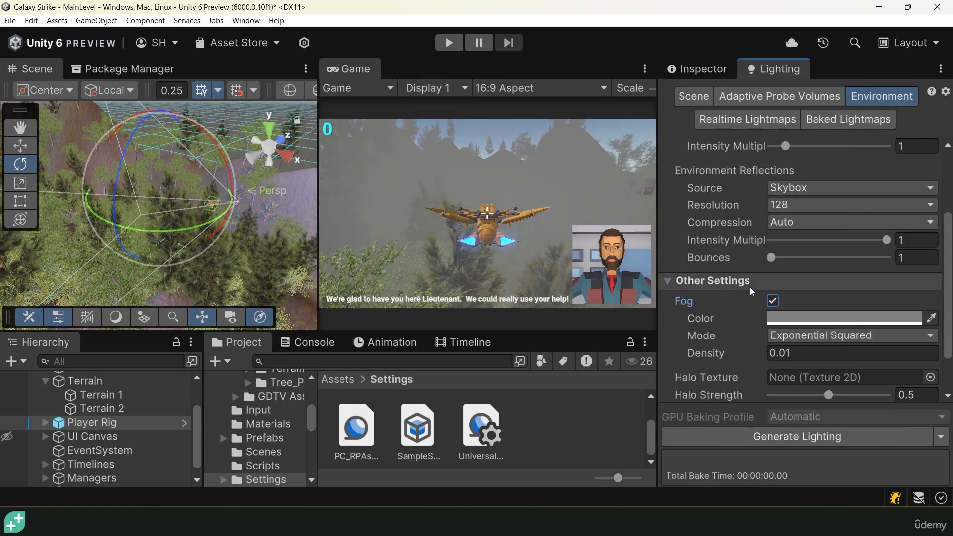
Switch the fog mode to Linear with a start distance of about 135.24 and an end distance of about 375.2
left_click(794, 335)
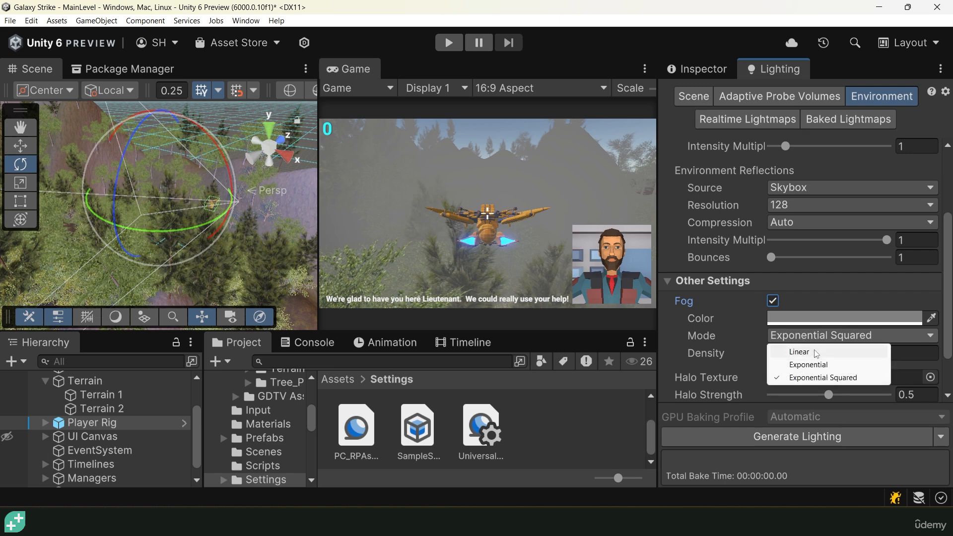
left_click(814, 352)
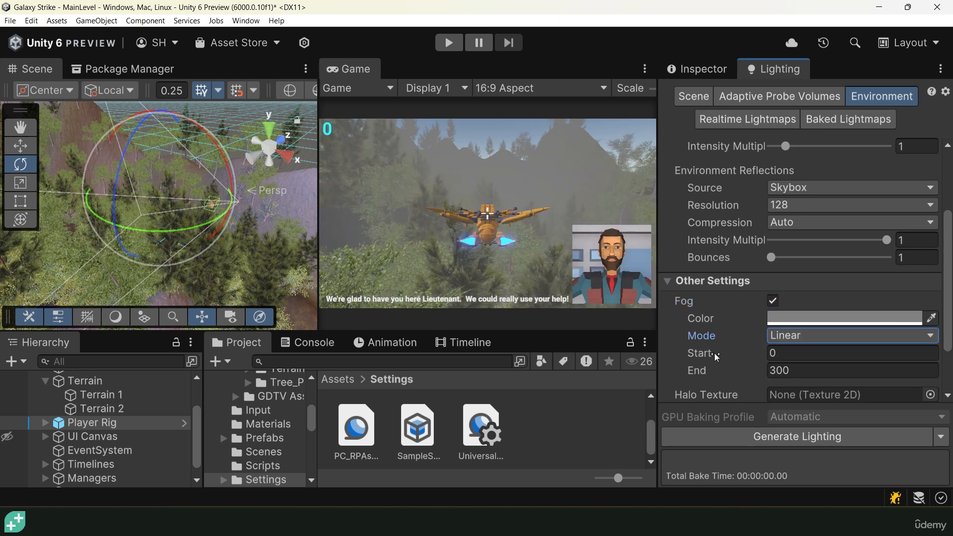
left_click_drag(704, 368, 829, 397)
left_click_drag(757, 376, 812, 367)
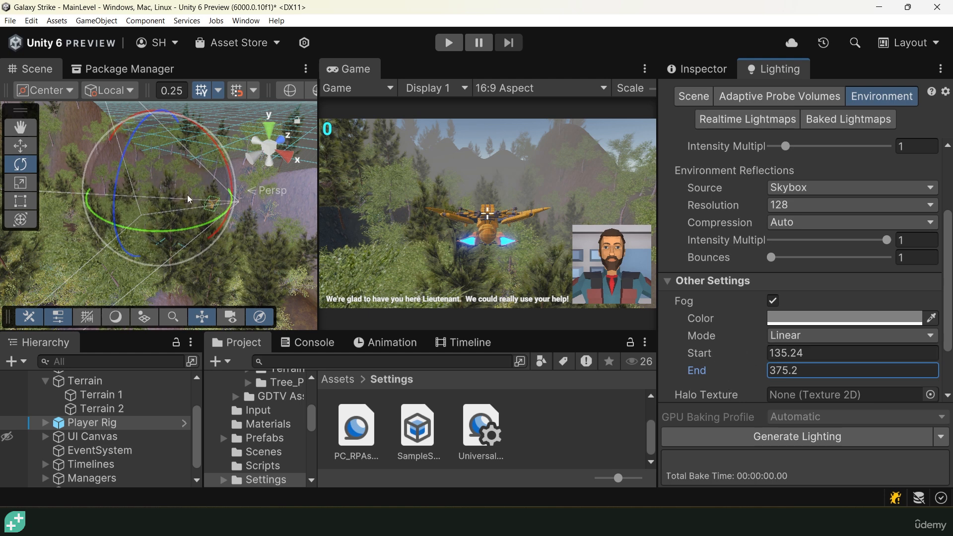
Change the fog colour to a dark navy blue, 151F4D
left_click(680, 318)
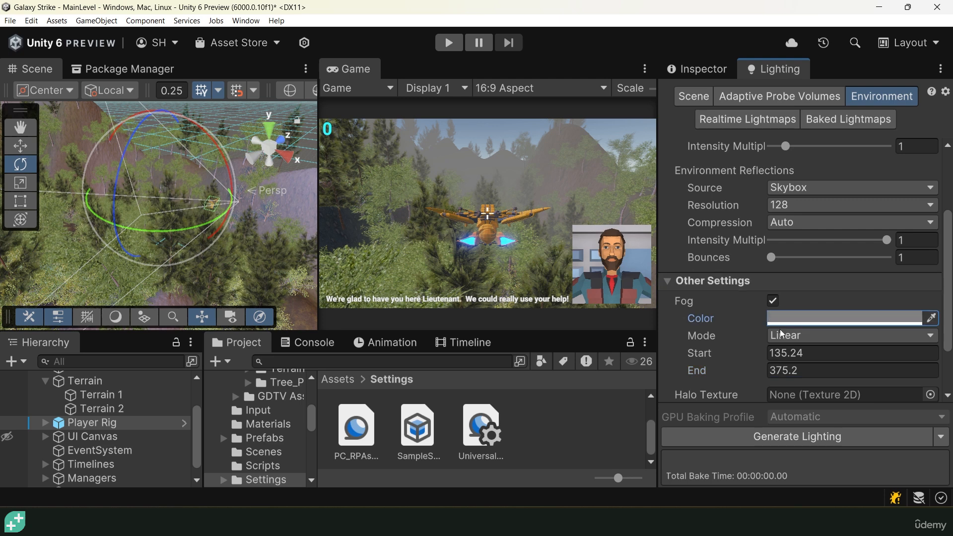
left_click(790, 323)
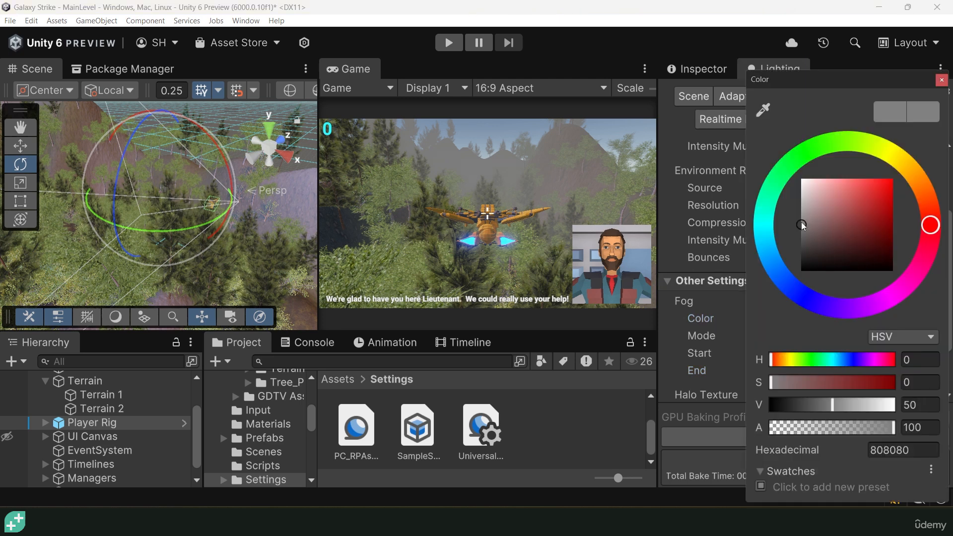
left_click_drag(769, 262, 792, 287)
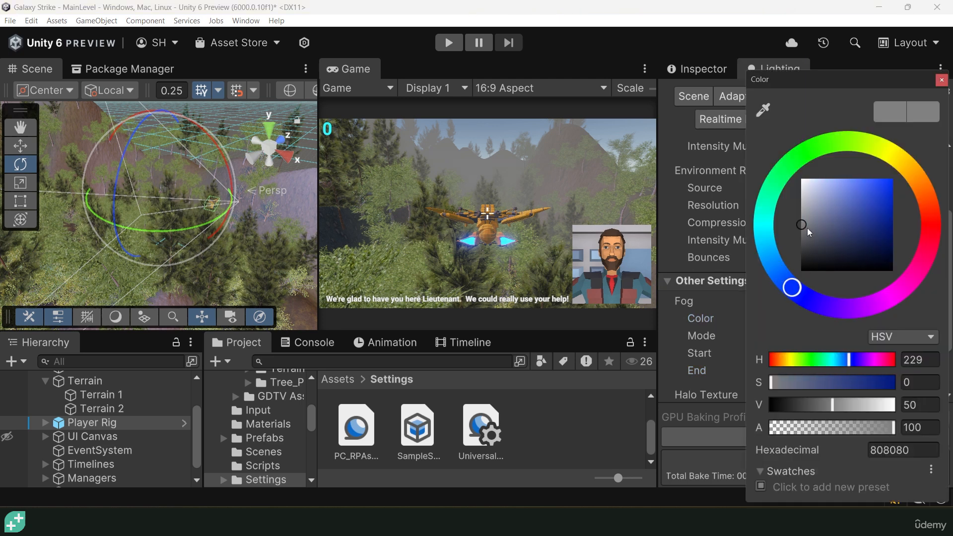
left_click_drag(807, 228, 869, 243)
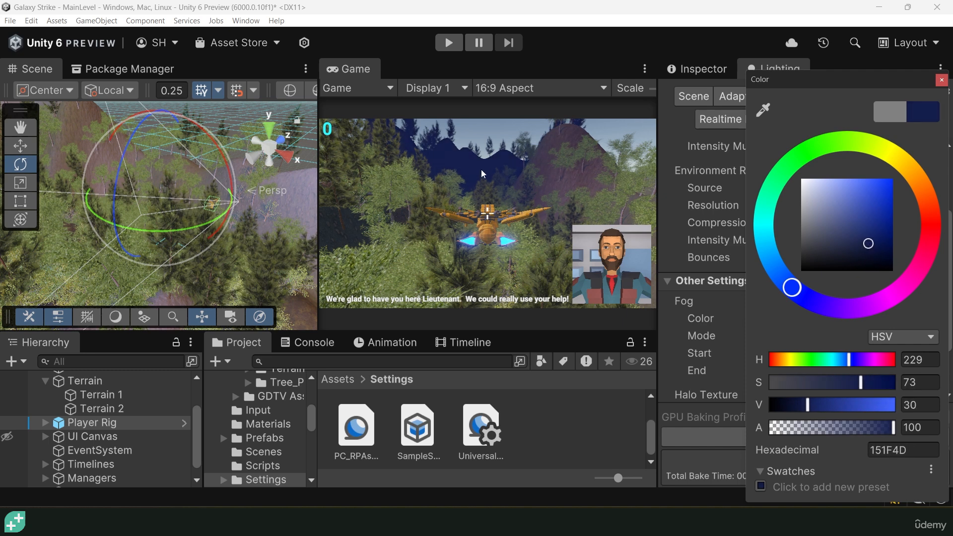
left_click(941, 79)
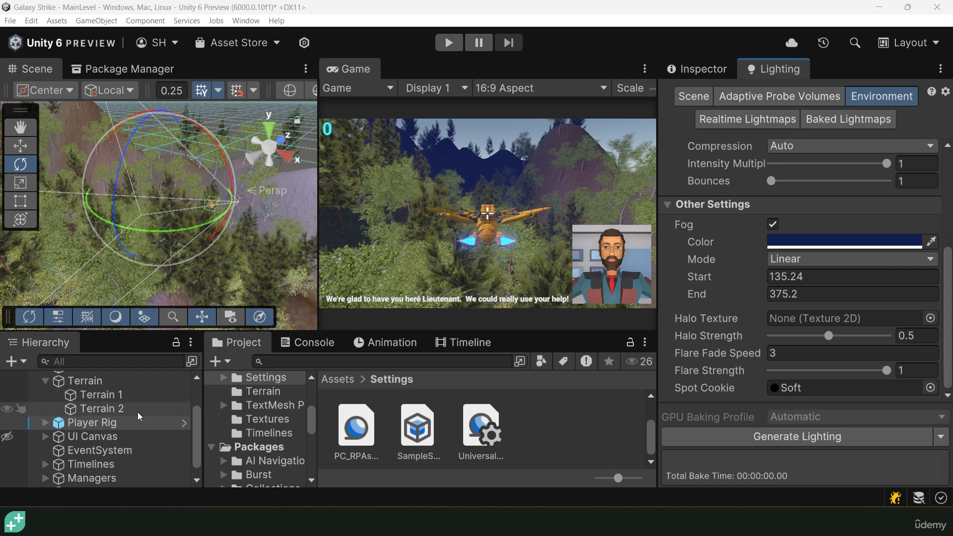
Select the Main Camera inside the Player Rig and show its Rendering settings in the Inspector
scroll(109, 417, "up", 2)
scroll(77, 405, "down", 3)
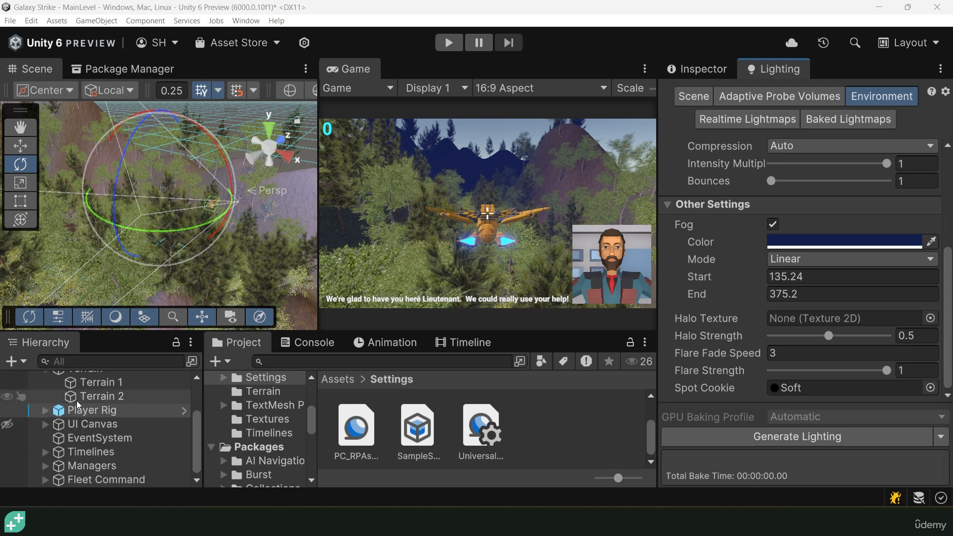
left_click(45, 410)
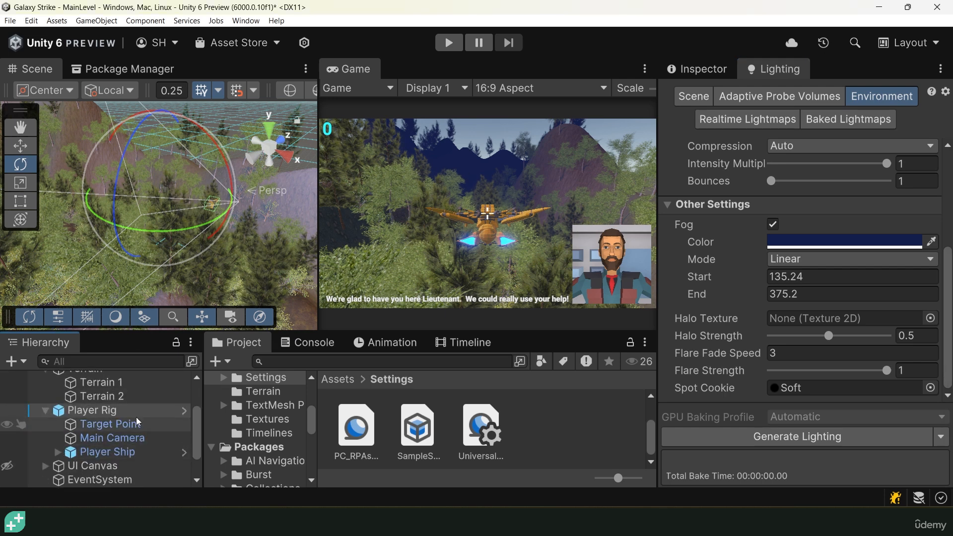
left_click(113, 438)
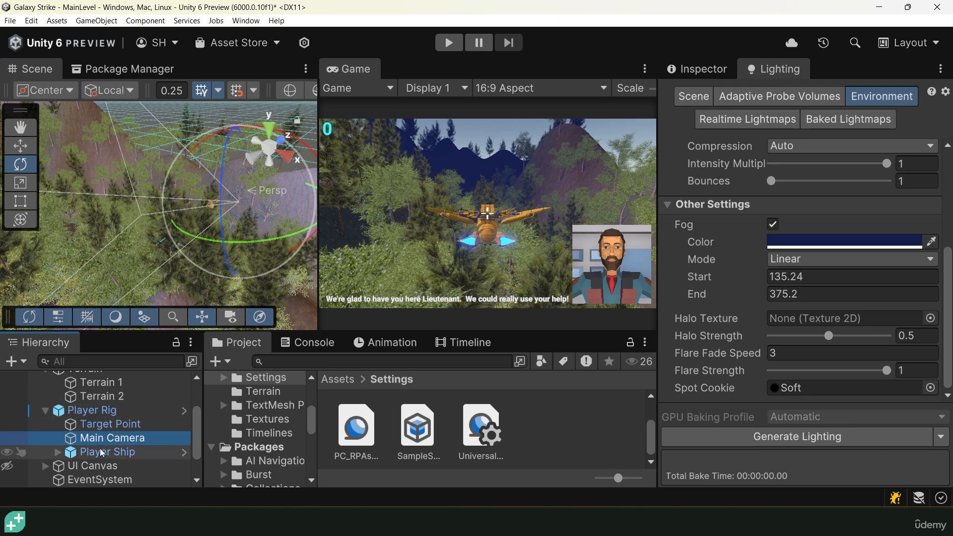
left_click(695, 71)
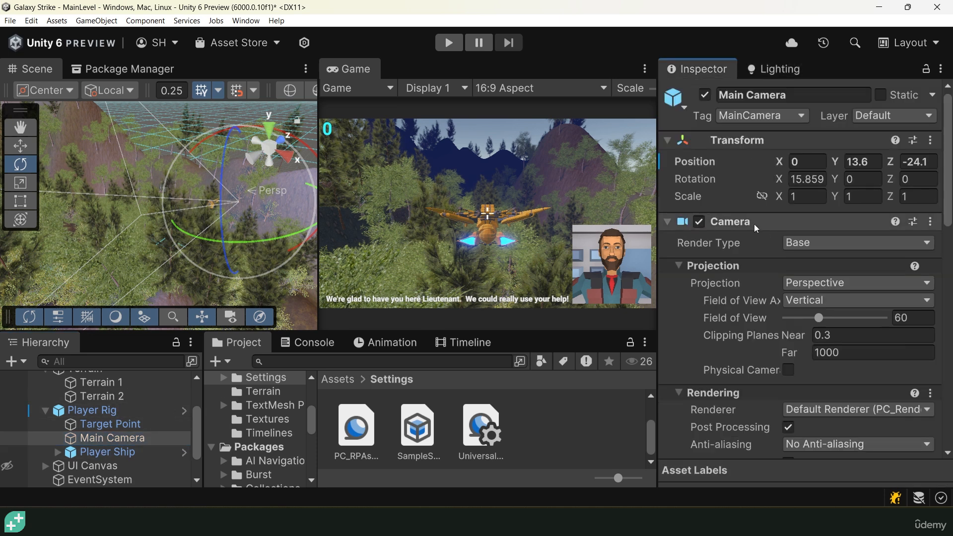
scroll(762, 219, "down", 5)
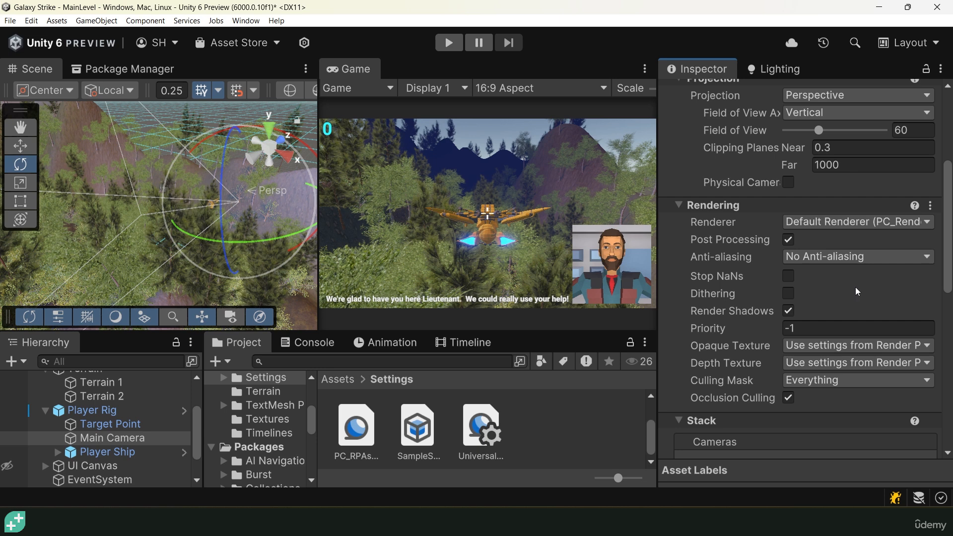
Compare the Main Camera's picture with Post Processing off and on, leaving it enabled, and check the Anti-aliasing description
left_click(790, 242)
left_click(789, 241)
left_click(789, 242)
left_click(789, 242)
scroll(765, 278, "up", 2)
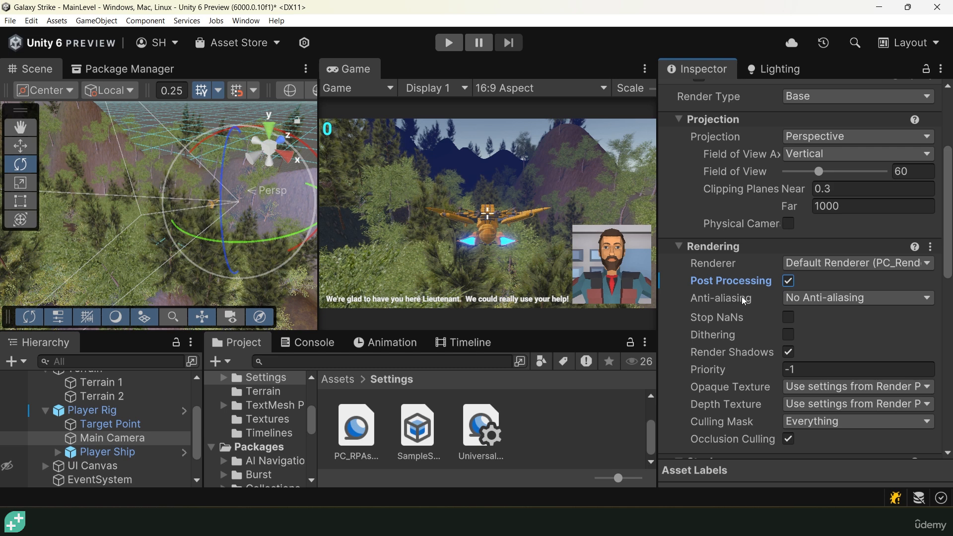
mouse_move(743, 300)
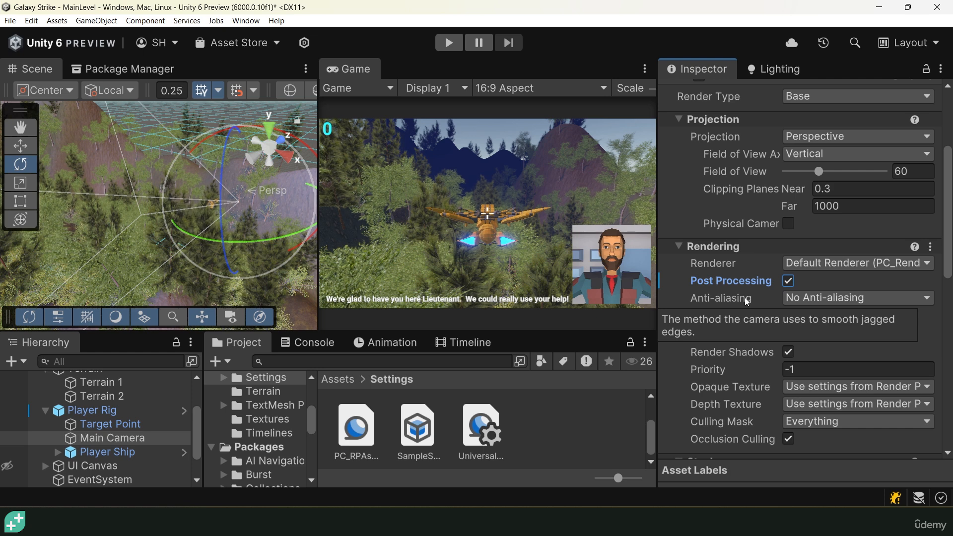
Set the Main Camera's anti-aliasing to Temporal Anti-aliasing (TAA) with Very High quality and contrast adaptive sharpening of about 0.832
left_click(794, 298)
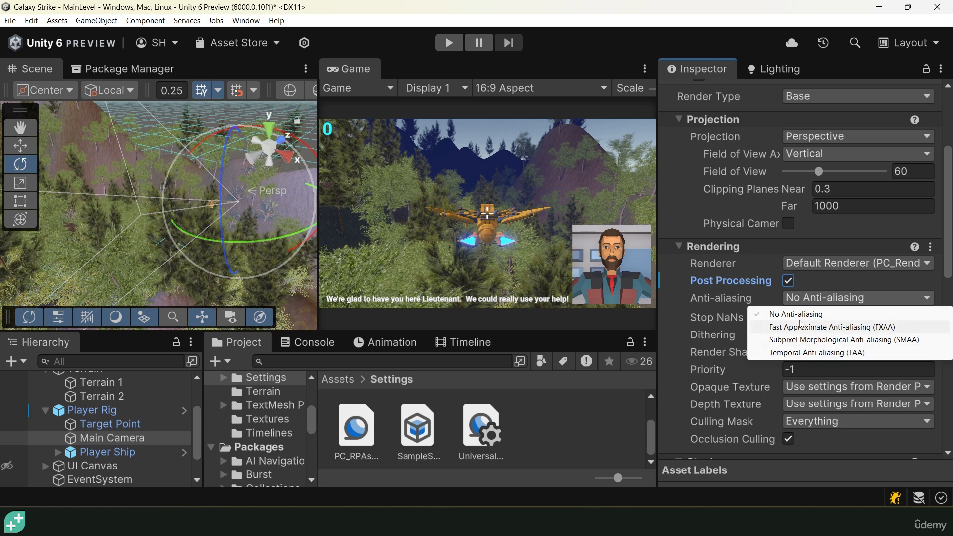
left_click(819, 353)
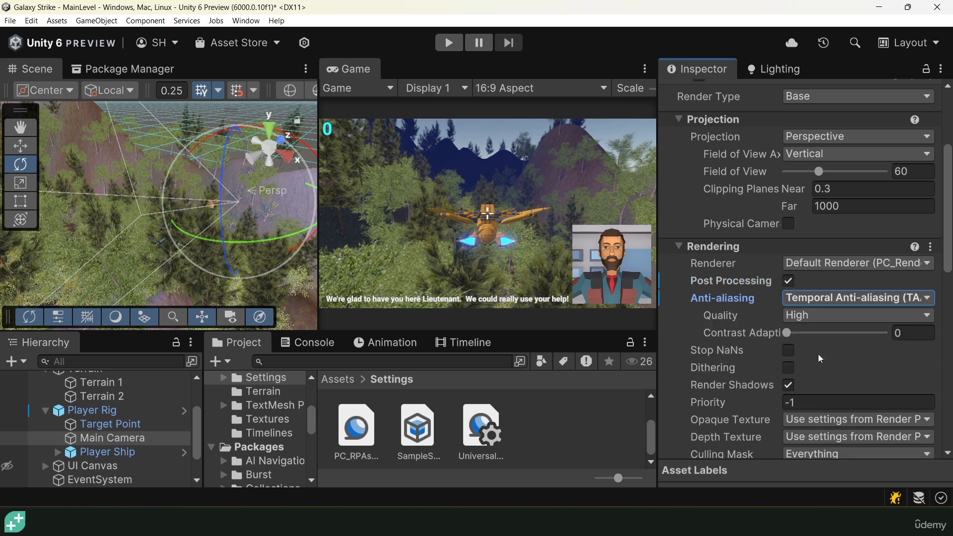
left_click(720, 320)
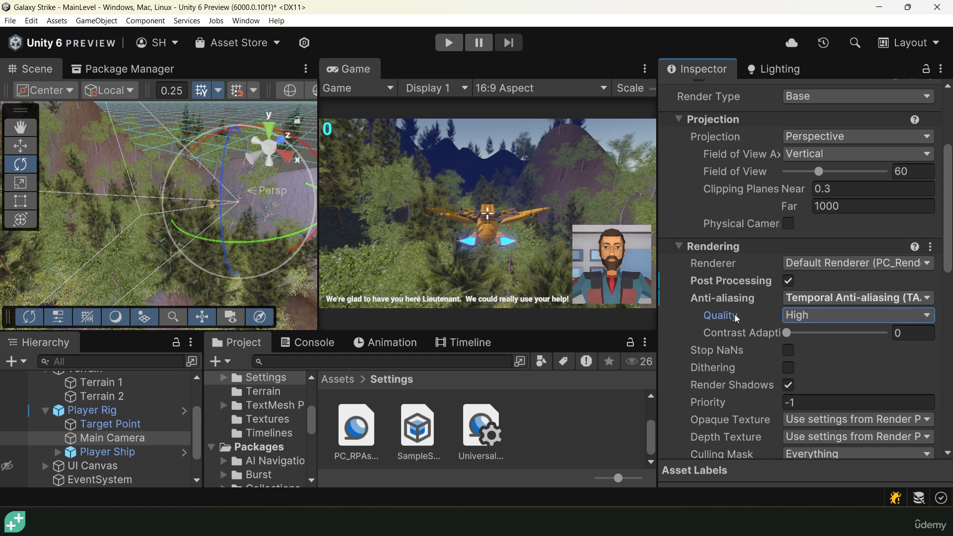
left_click(809, 320)
left_click(809, 383)
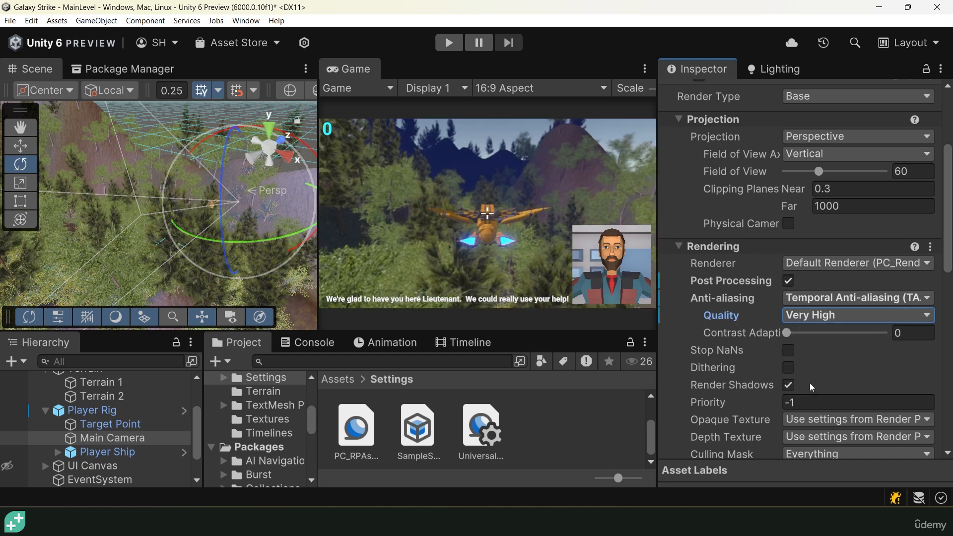
left_click_drag(789, 332, 868, 338)
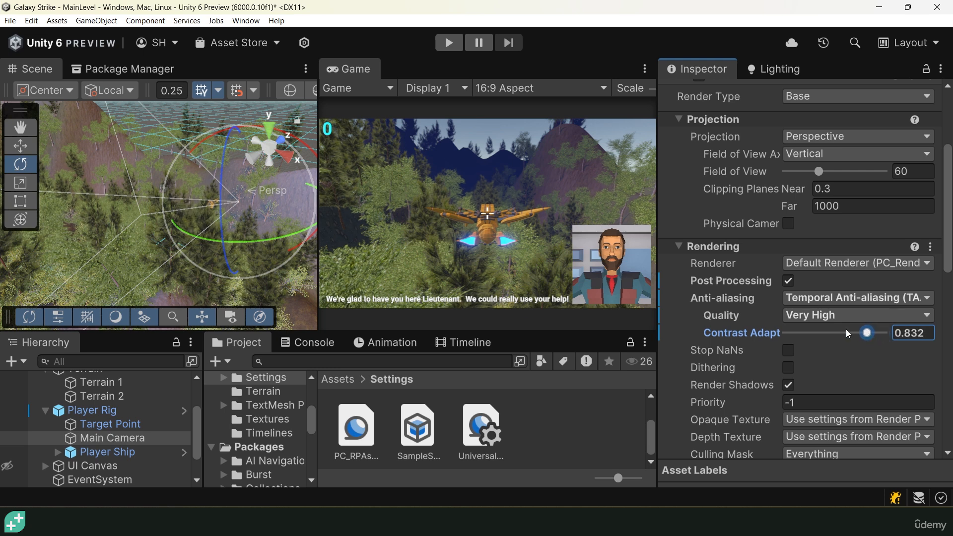
Compare the Main Camera's picture with No Anti-aliasing and with Temporal Anti-aliasing (TAA), leaving TAA selected
left_click(811, 322)
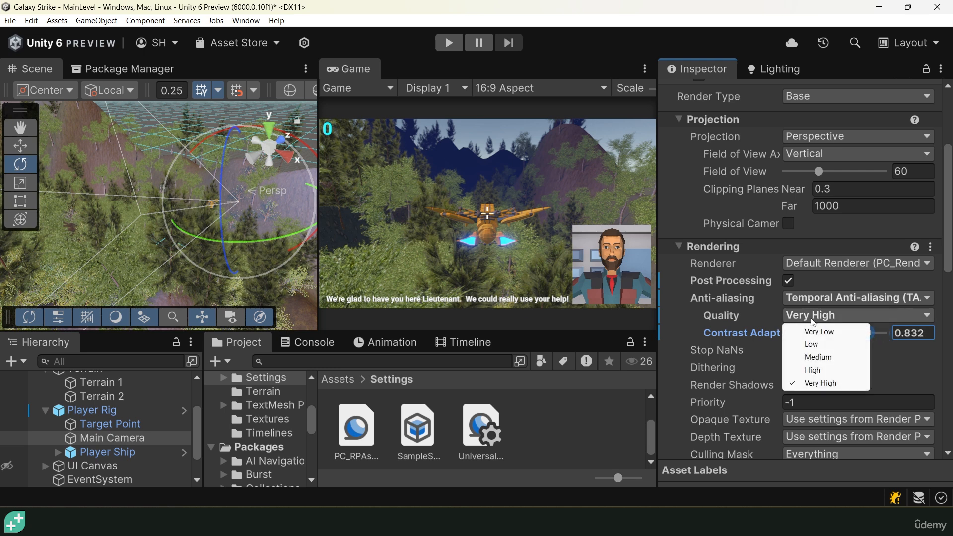
left_click(811, 301)
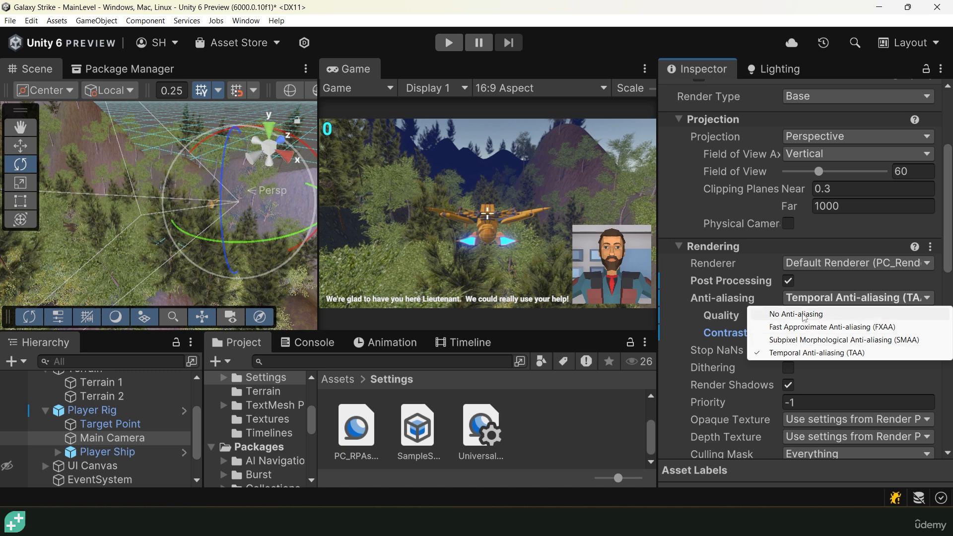
left_click(799, 313)
left_click(811, 299)
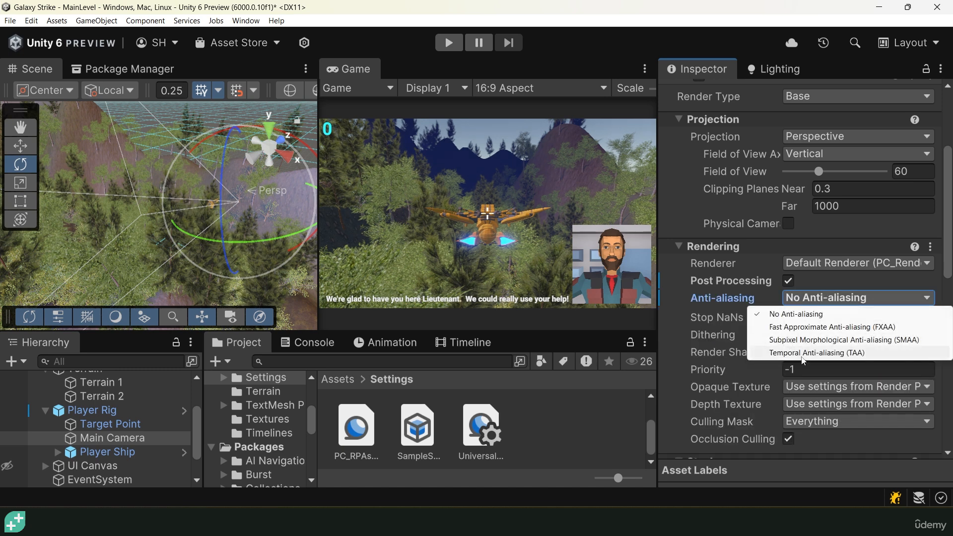
left_click(801, 353)
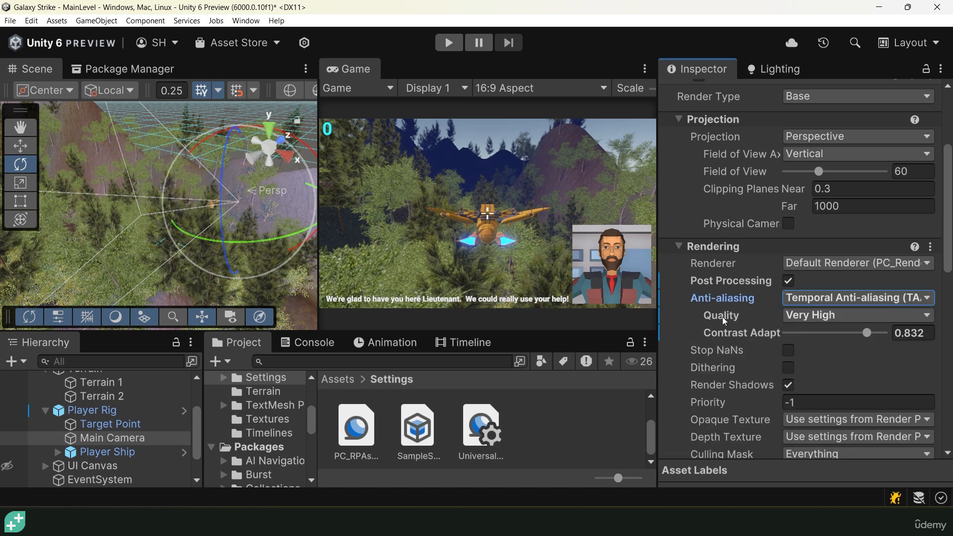